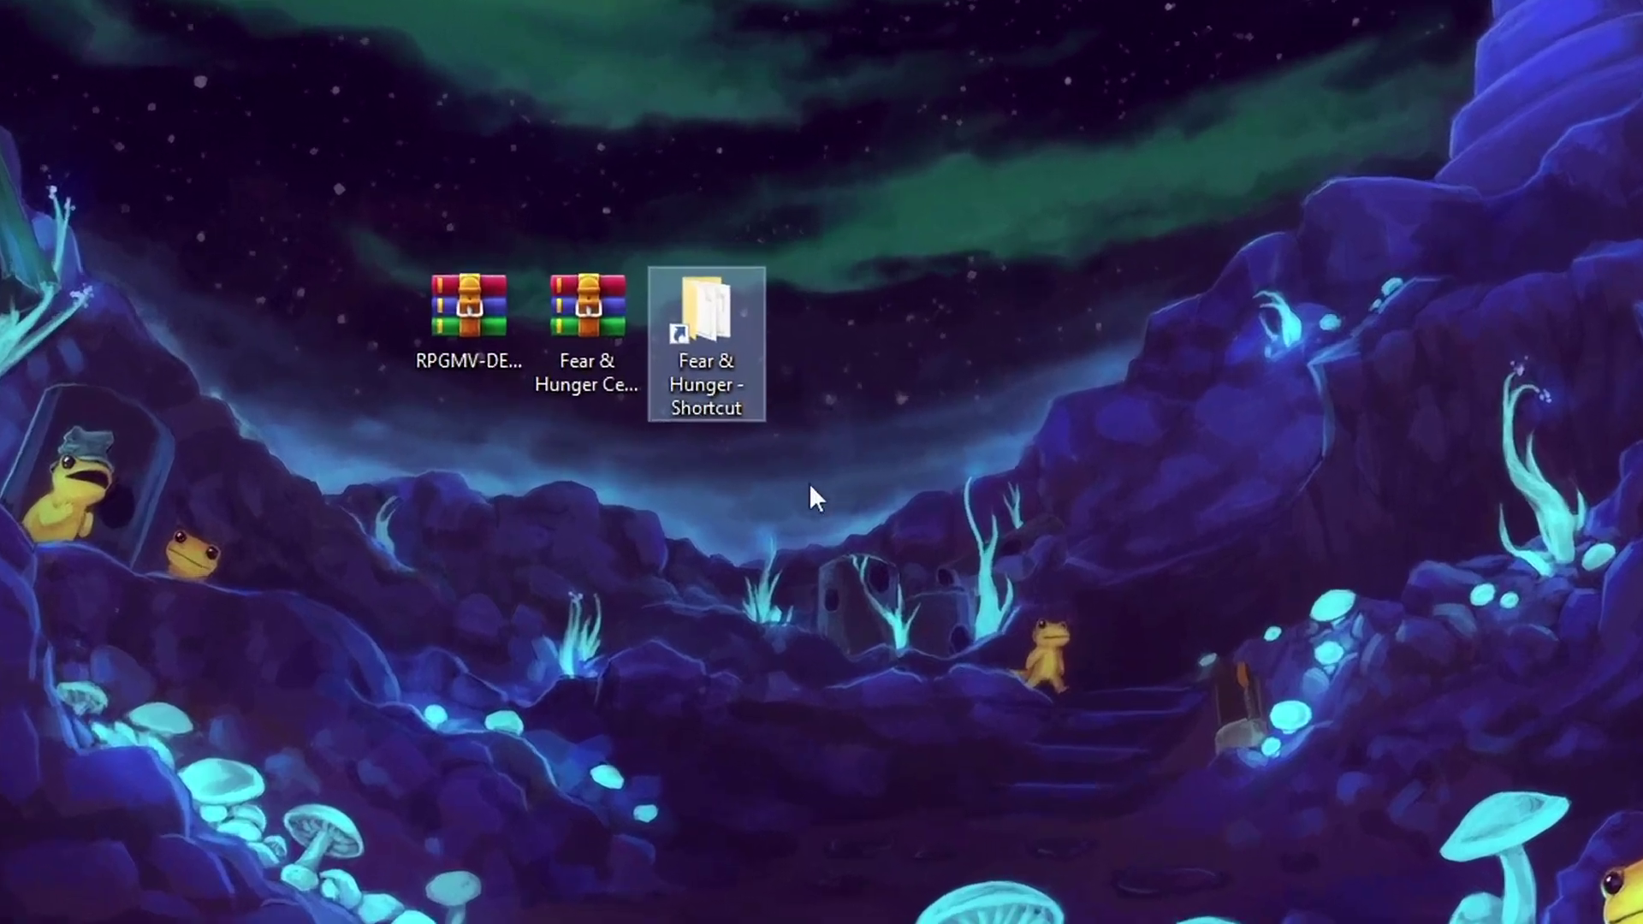
Open Fear & Hunger's install folder, showing Game.exe and www, via its Steam Properties Local Files Browse.
{"action": "left_click_drag", "start_coordinate": [680, 376], "coordinate": [605, 241]}
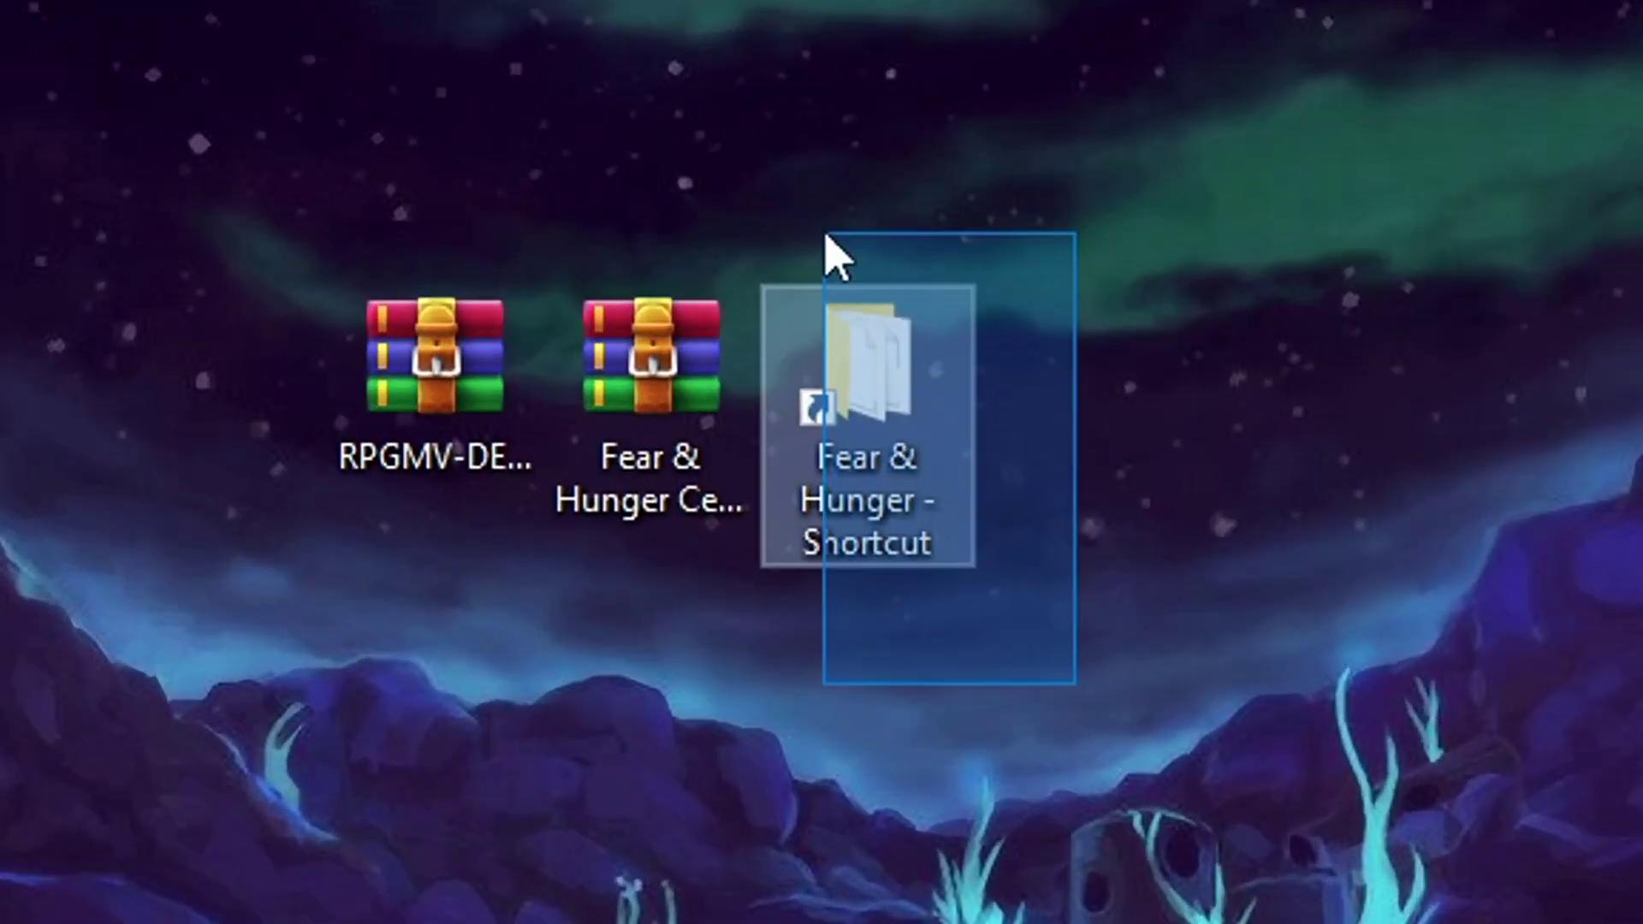
{"action": "left_click_drag", "start_coordinate": [826, 238], "coordinate": [824, 236]}
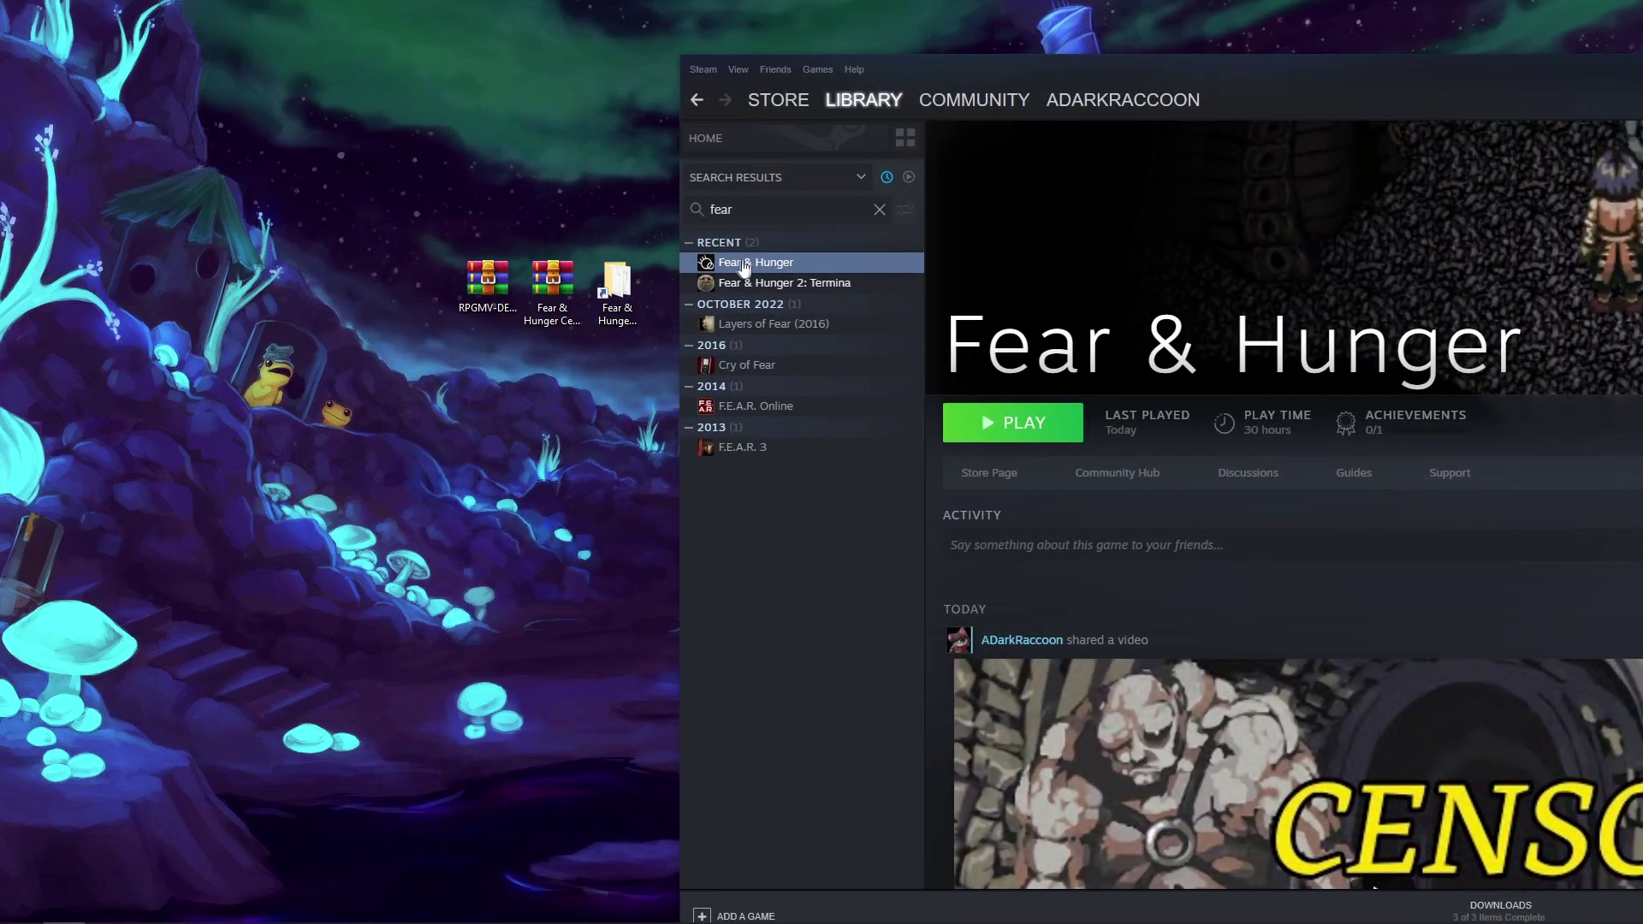
{"action": "right_click", "coordinate": [748, 265]}
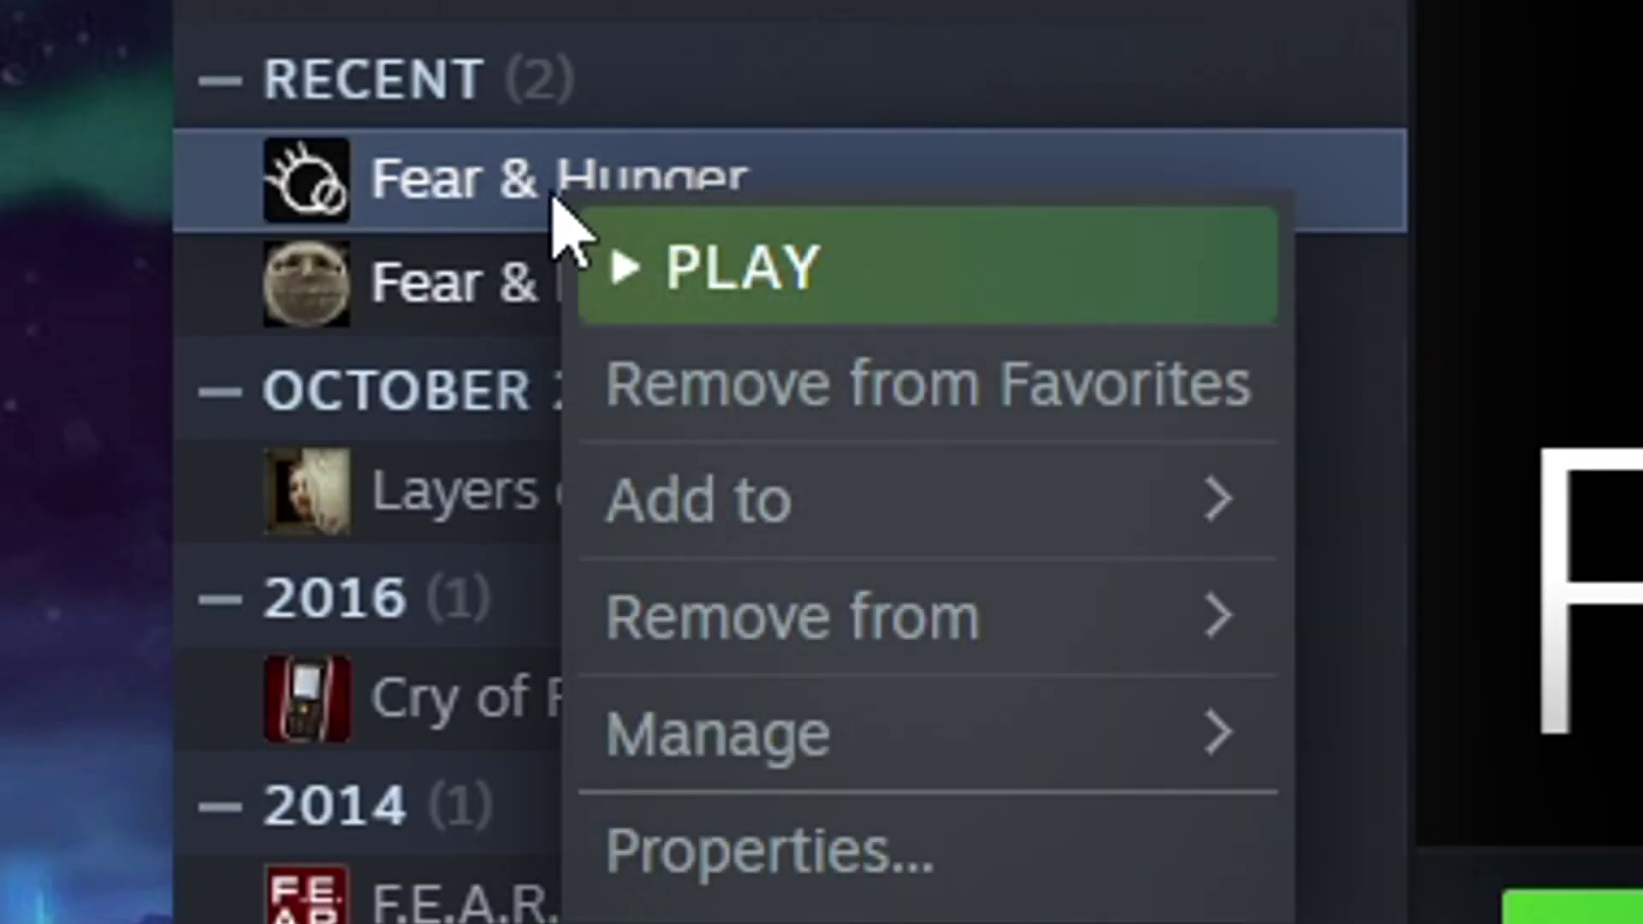
{"action": "left_click", "coordinate": [807, 856]}
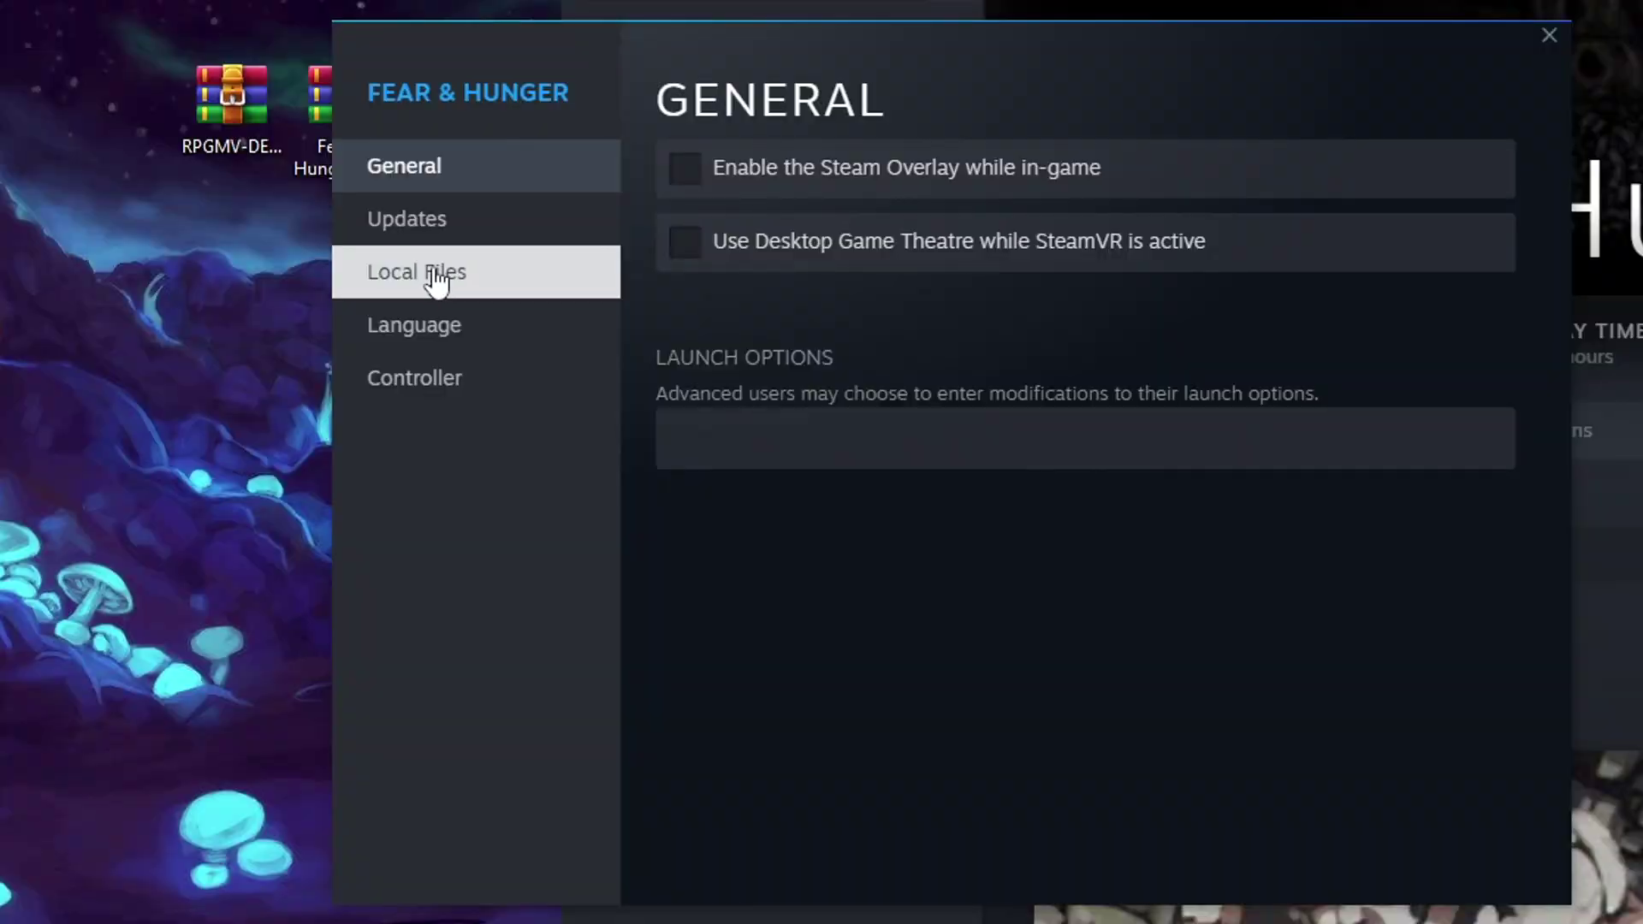
{"action": "left_click", "coordinate": [443, 274]}
{"action": "left_click", "coordinate": [1343, 193]}
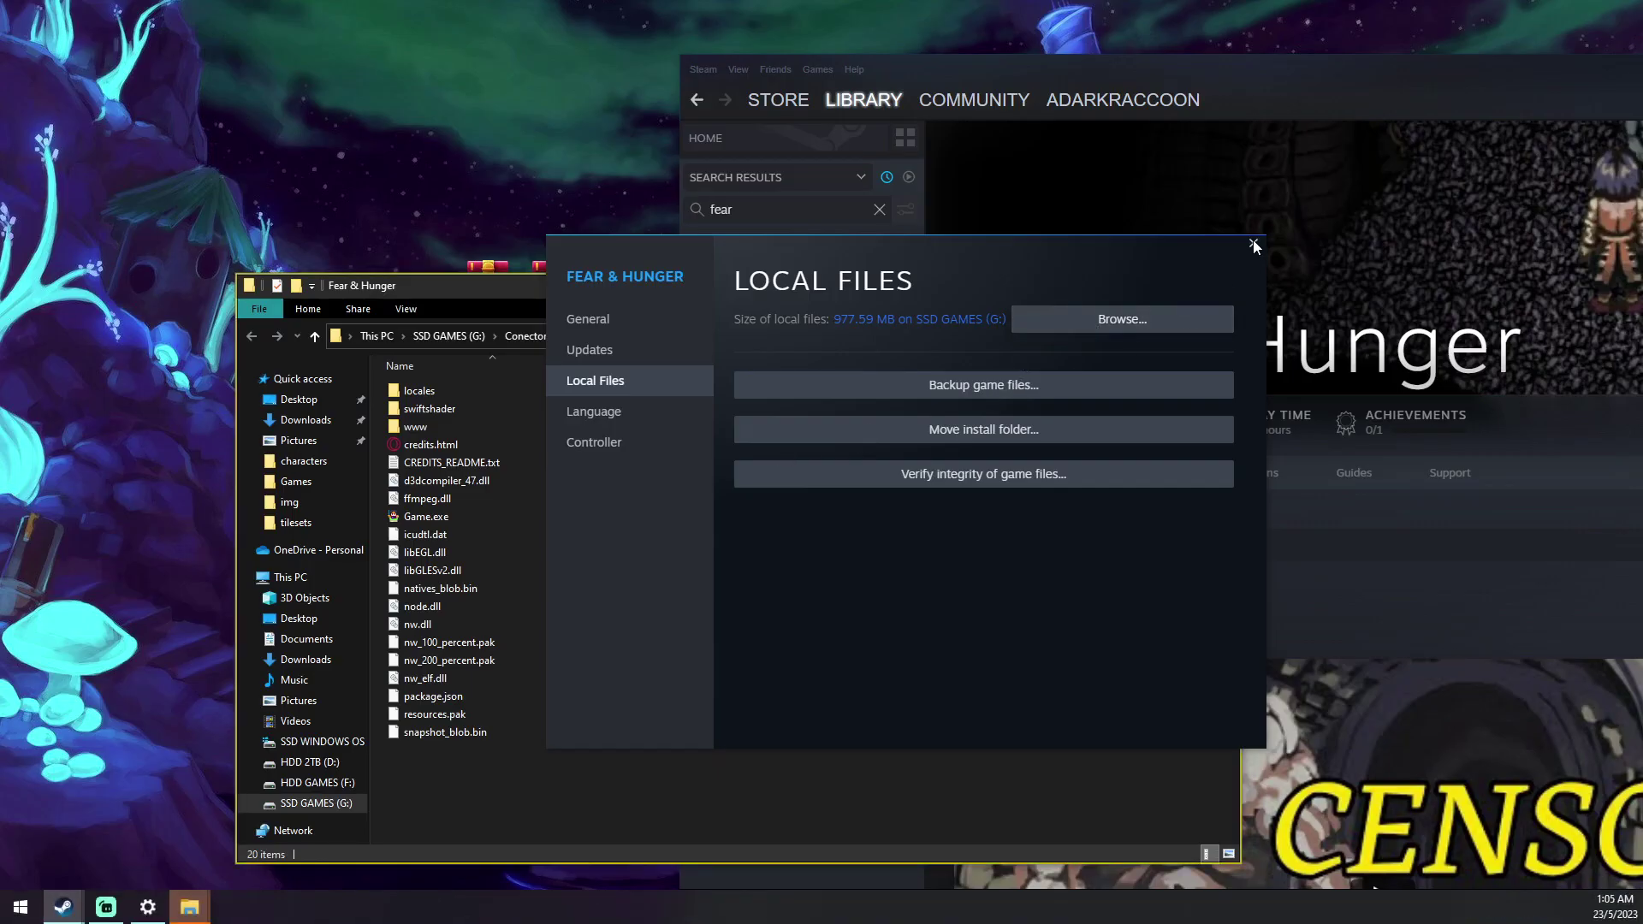
{"action": "left_click", "coordinate": [1253, 246]}
{"action": "left_click", "coordinate": [189, 907]}
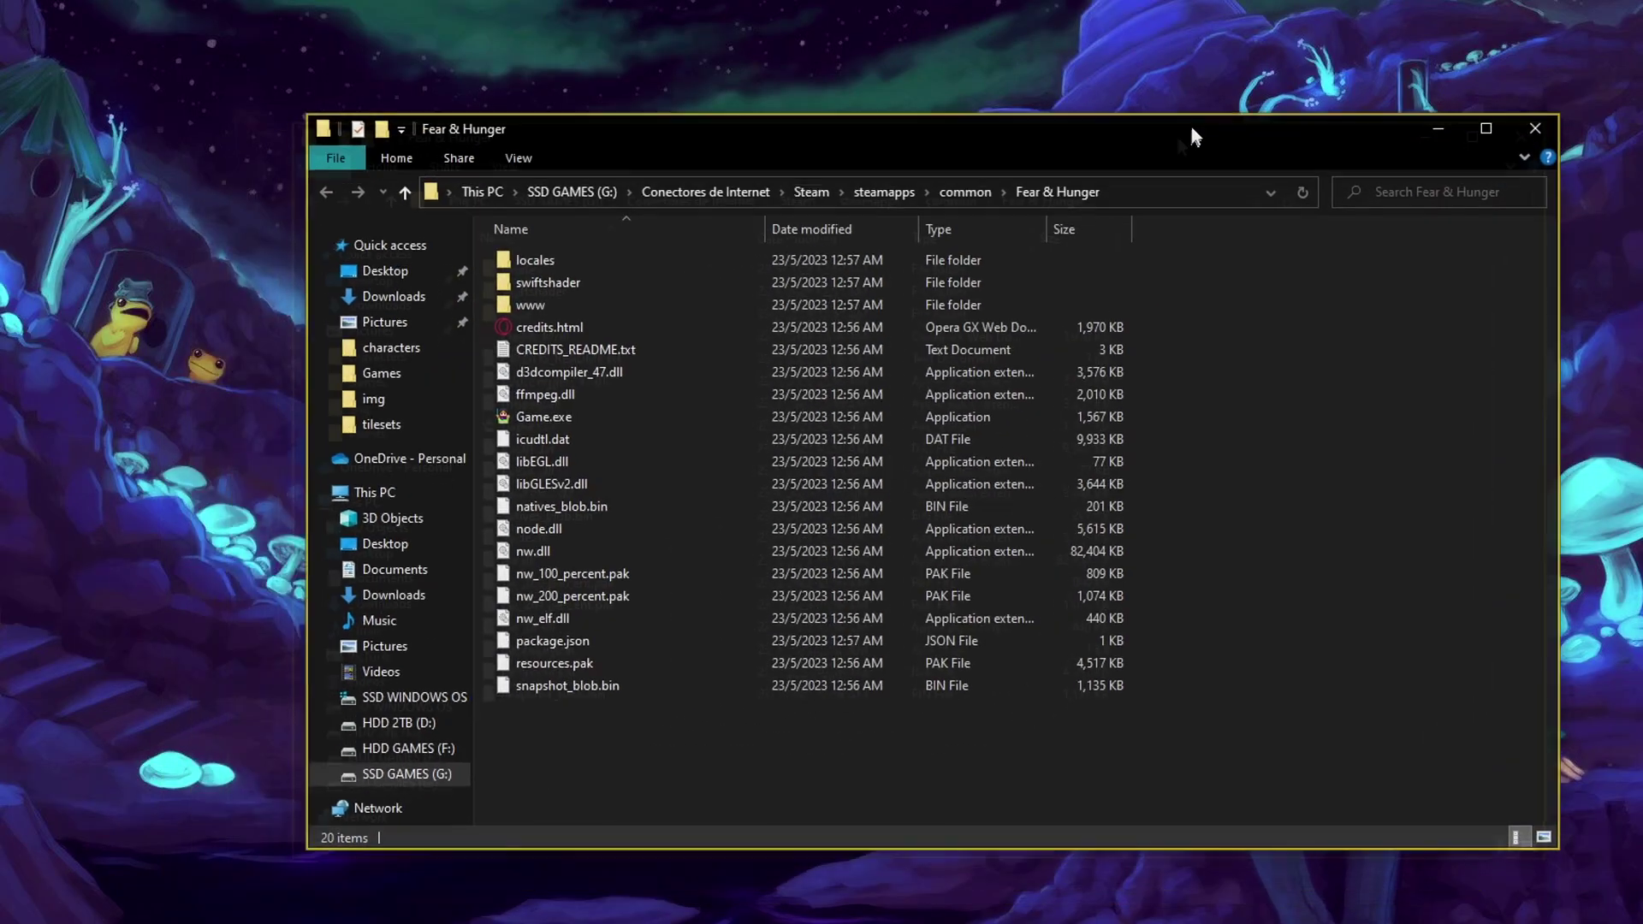
{"action": "left_click_drag", "start_coordinate": [1194, 136], "coordinate": [1259, 115]}
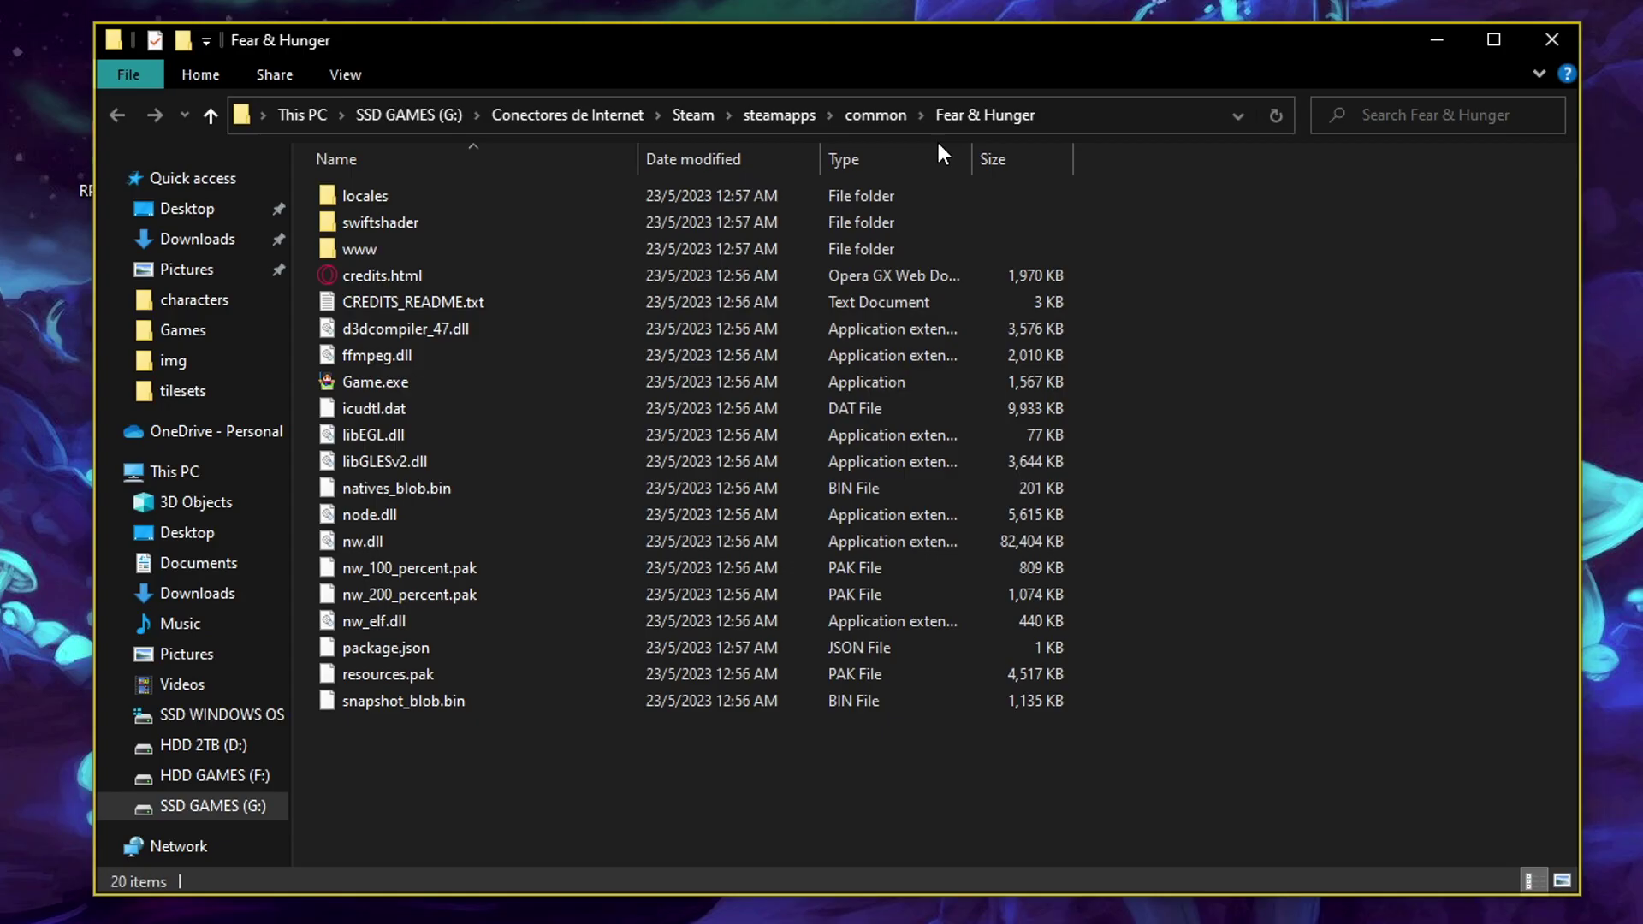
{"action": "left_click", "coordinate": [882, 120]}
{"action": "right_click", "coordinate": [385, 279]}
{"action": "left_click", "coordinate": [447, 890]}
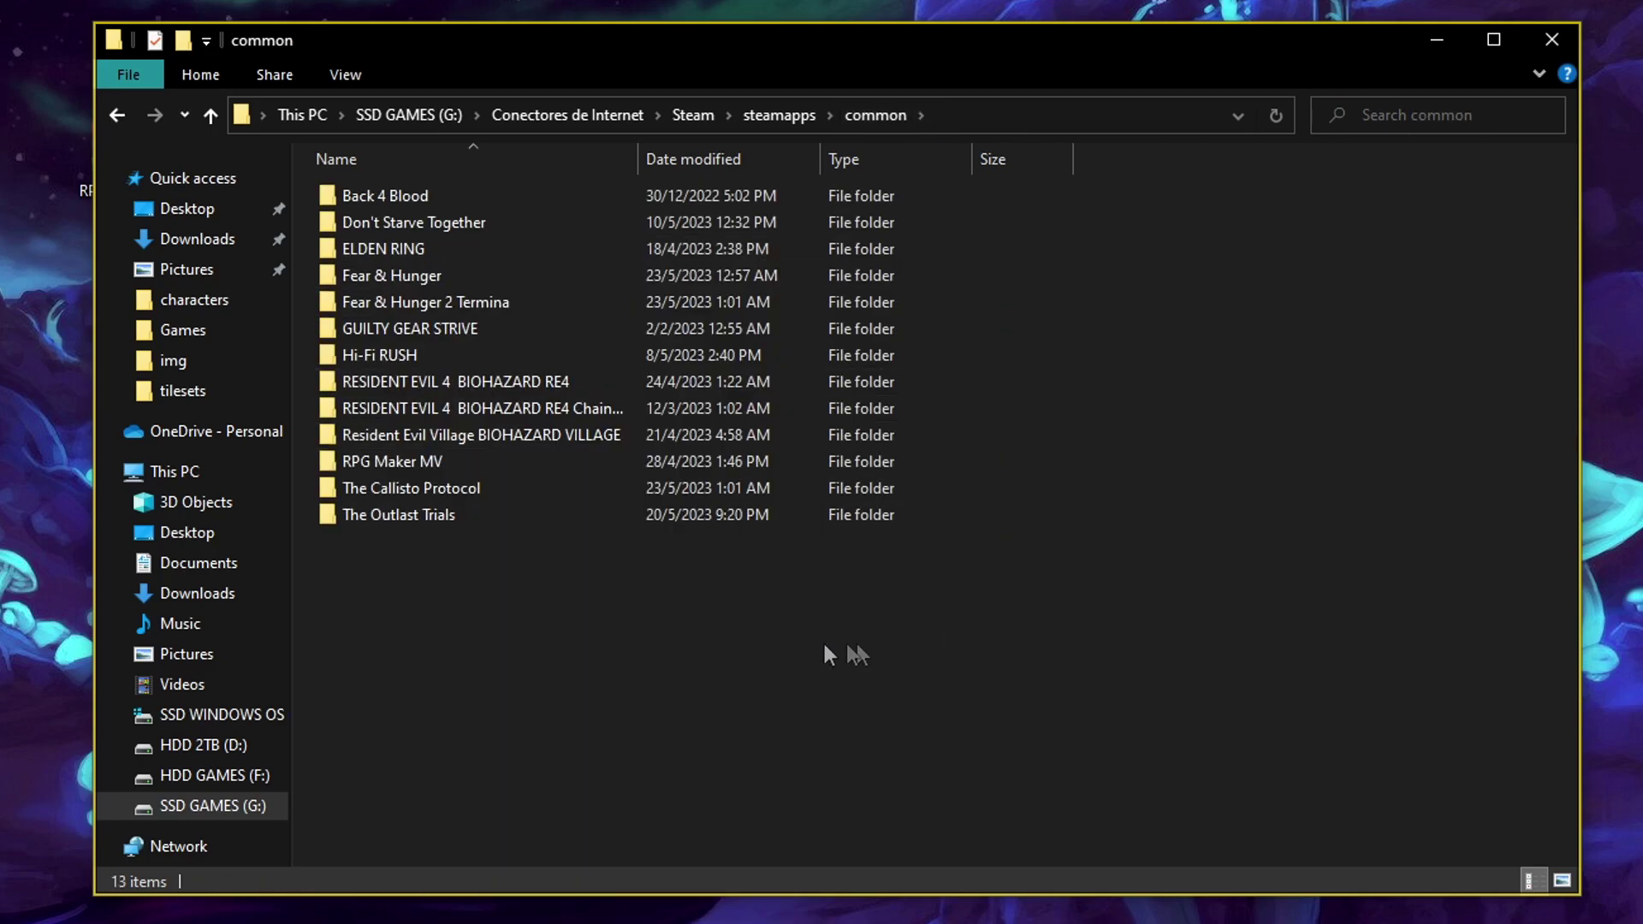
{"action": "right_click", "coordinate": [824, 640]}
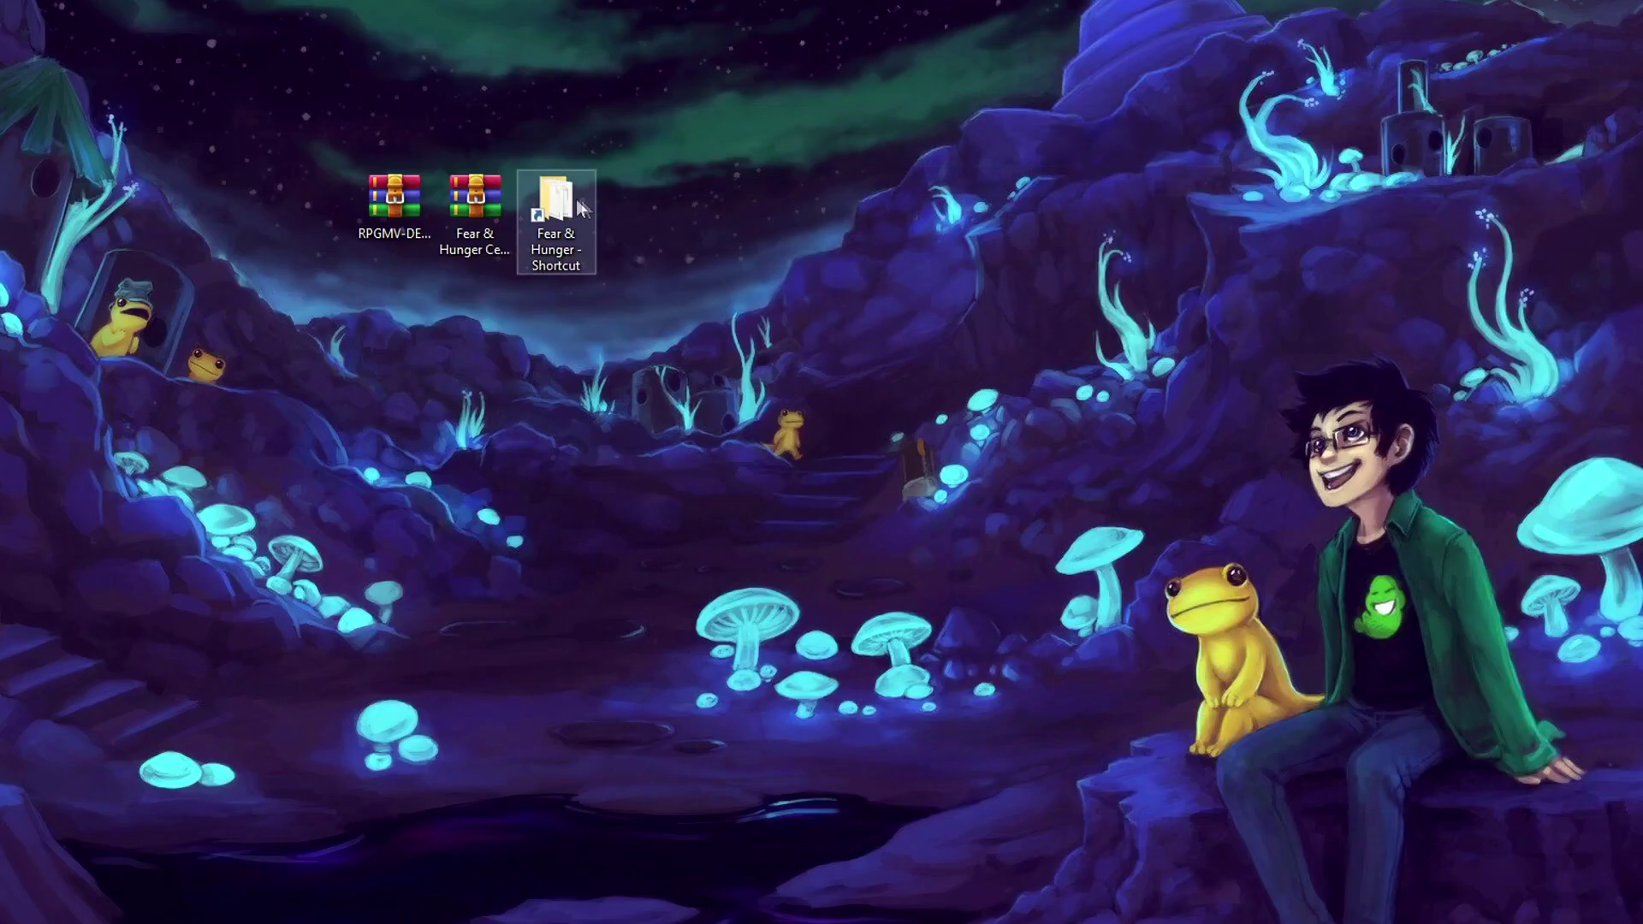
{"action": "left_click", "coordinate": [575, 198]}
{"action": "double_click", "coordinate": [579, 224]}
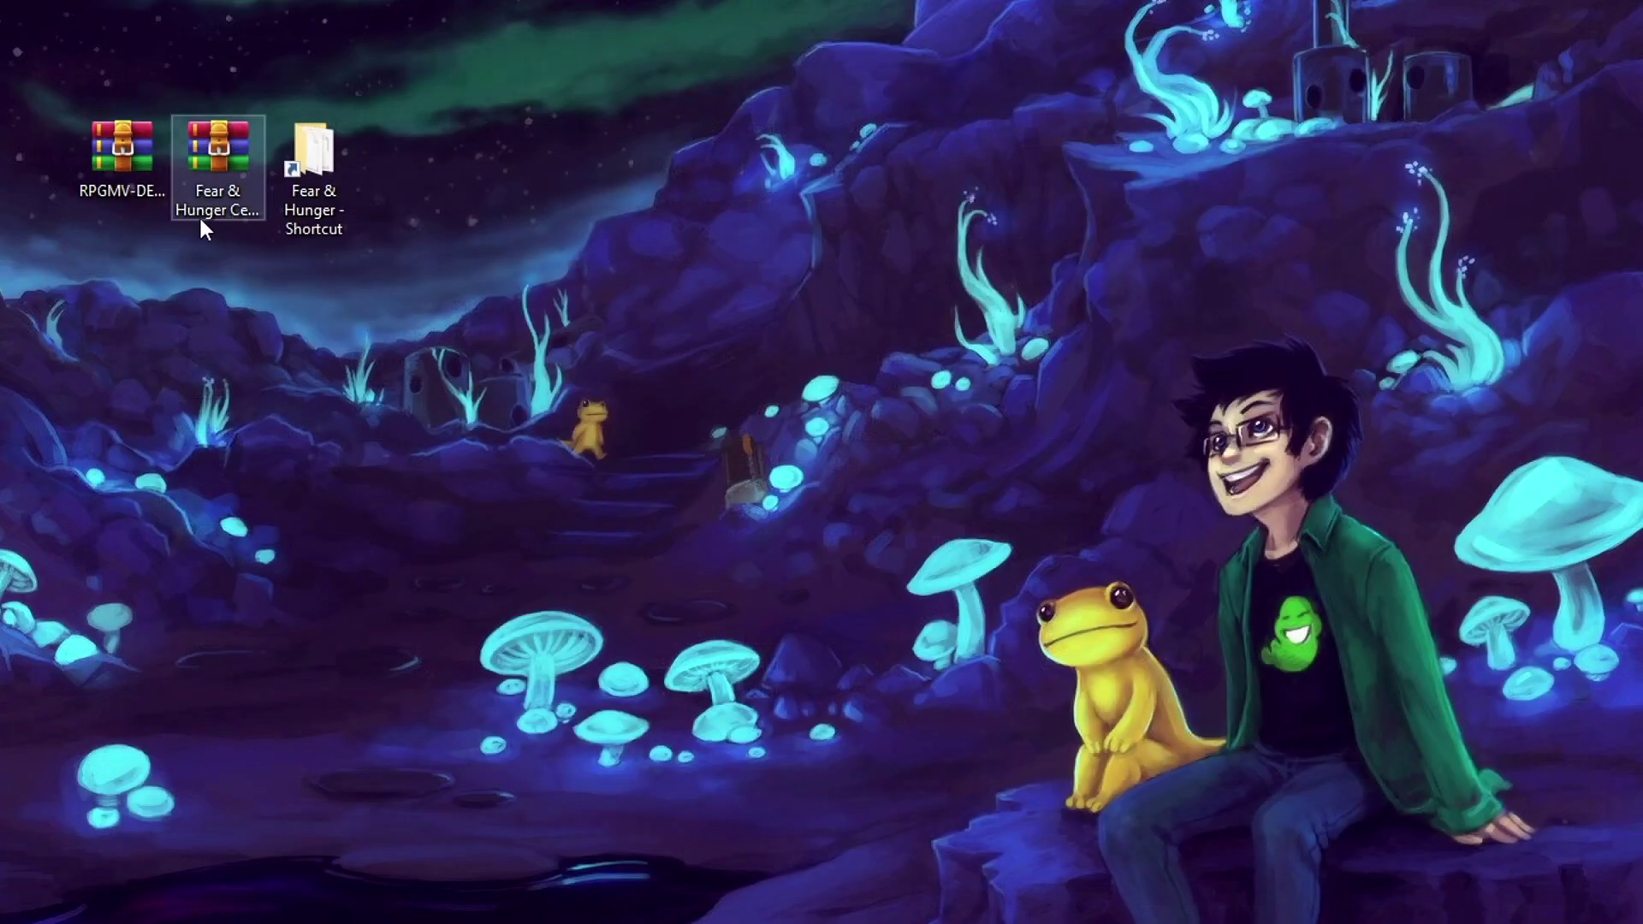
{"action": "left_click", "coordinate": [140, 171]}
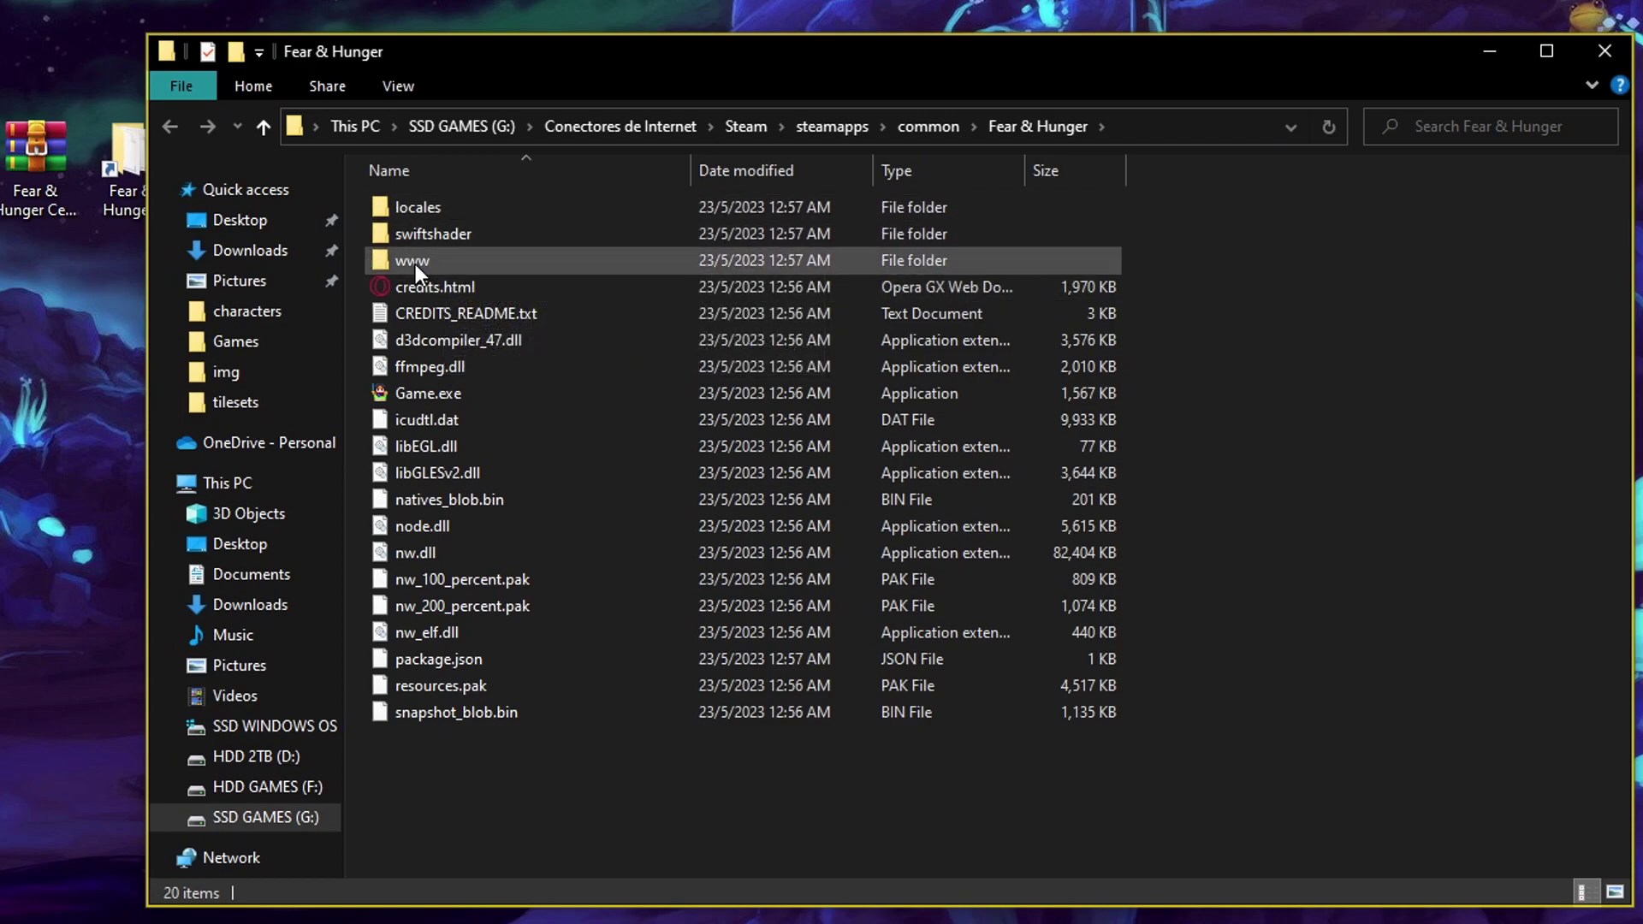
{"action": "double_click", "coordinate": [414, 265]}
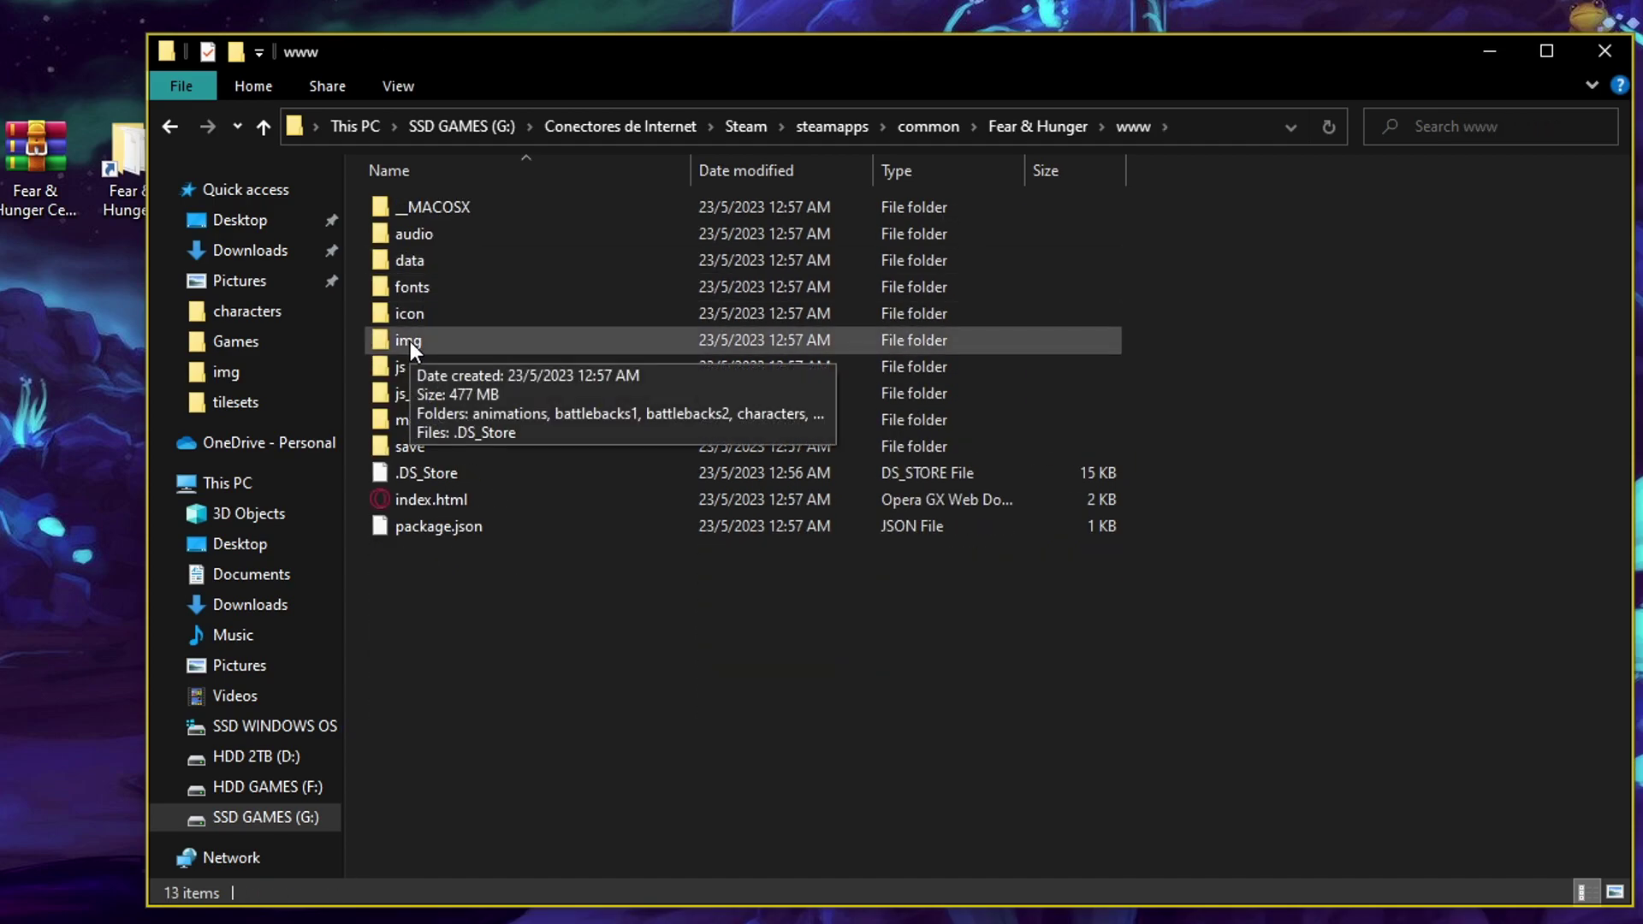
{"action": "double_click", "coordinate": [409, 342]}
{"action": "double_click", "coordinate": [470, 286]}
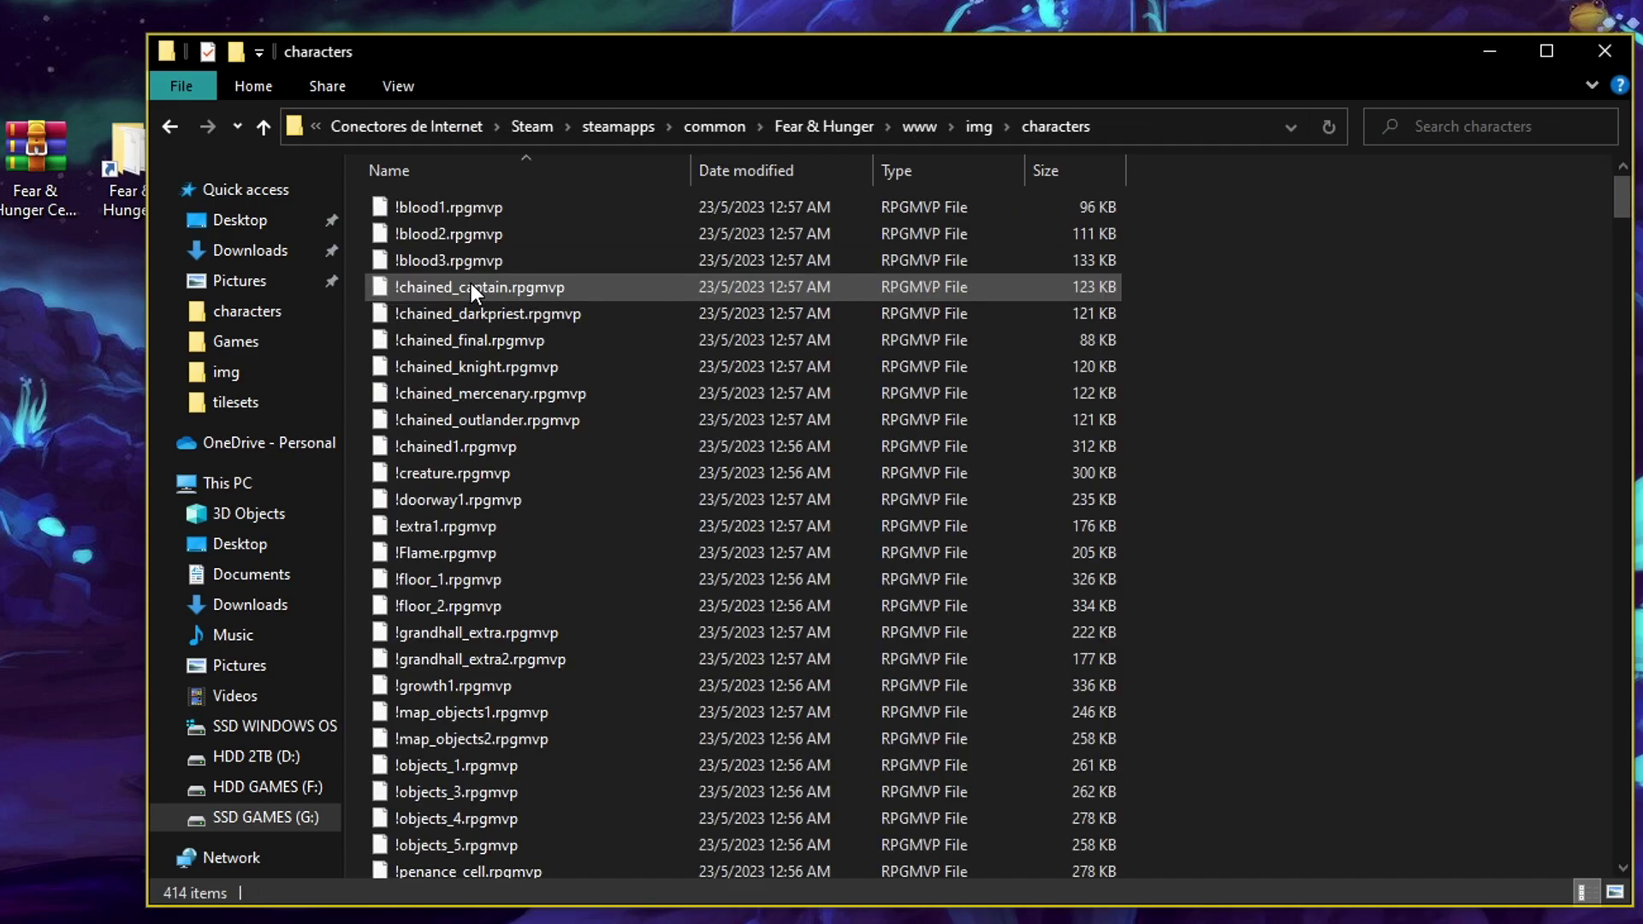
{"action": "scroll", "coordinate": [593, 383], "scroll_direction": "down", "scroll_amount": 8}
{"action": "scroll", "coordinate": [1235, 366], "scroll_direction": "down", "scroll_amount": 20}
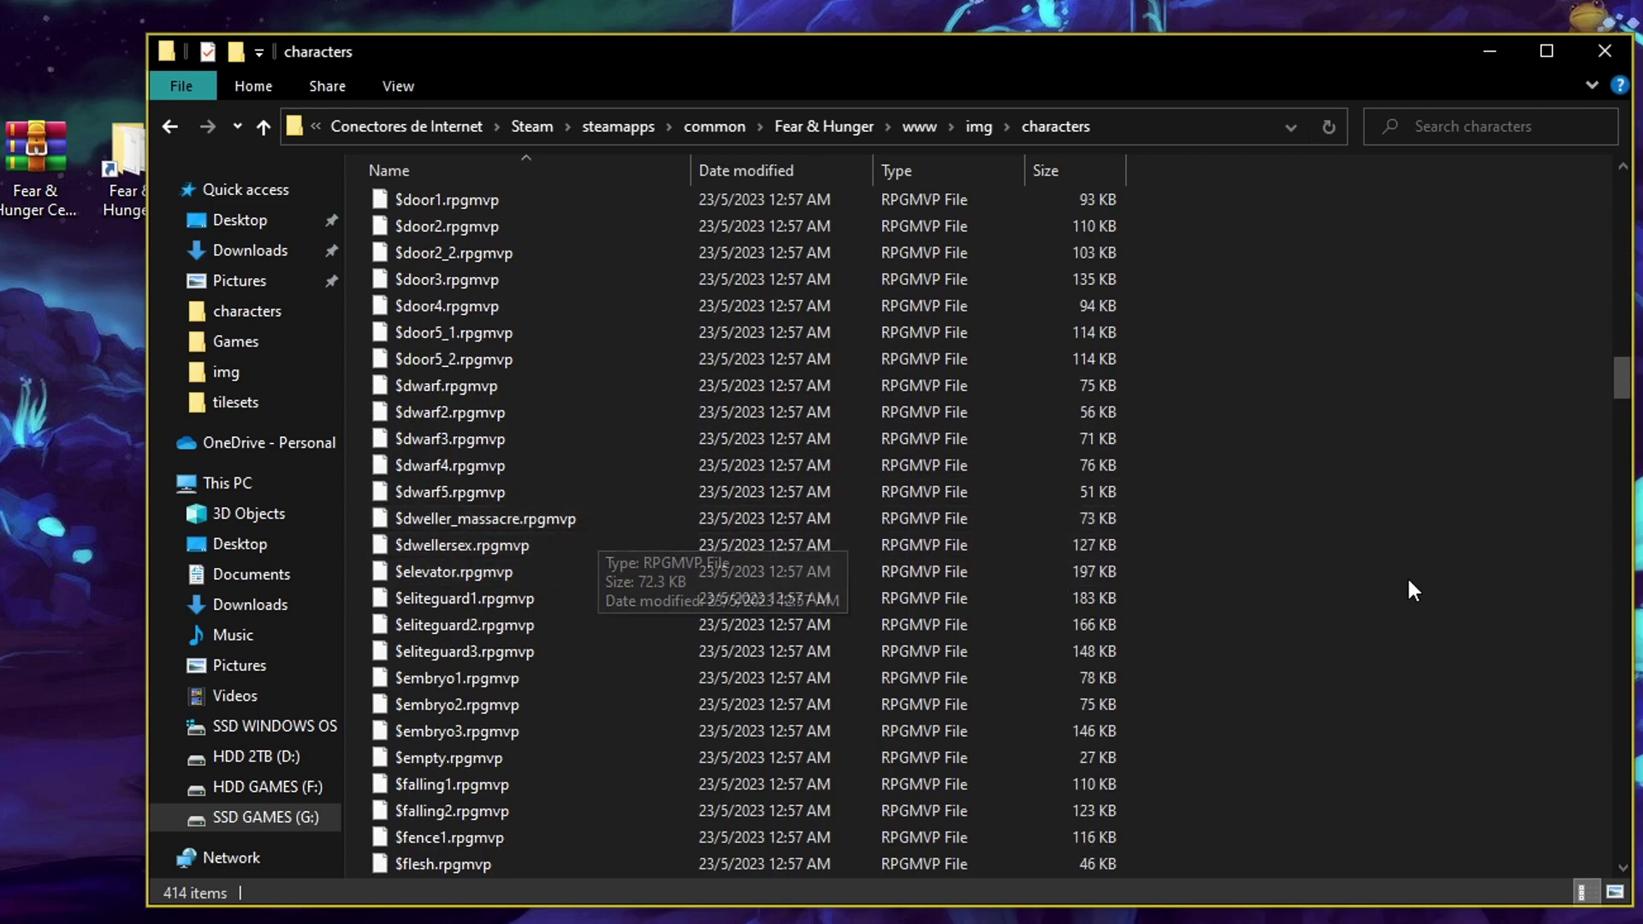
{"action": "scroll", "coordinate": [1410, 582], "scroll_direction": "down", "scroll_amount": 20}
{"action": "scroll", "coordinate": [1408, 580], "scroll_direction": "down", "scroll_amount": 12}
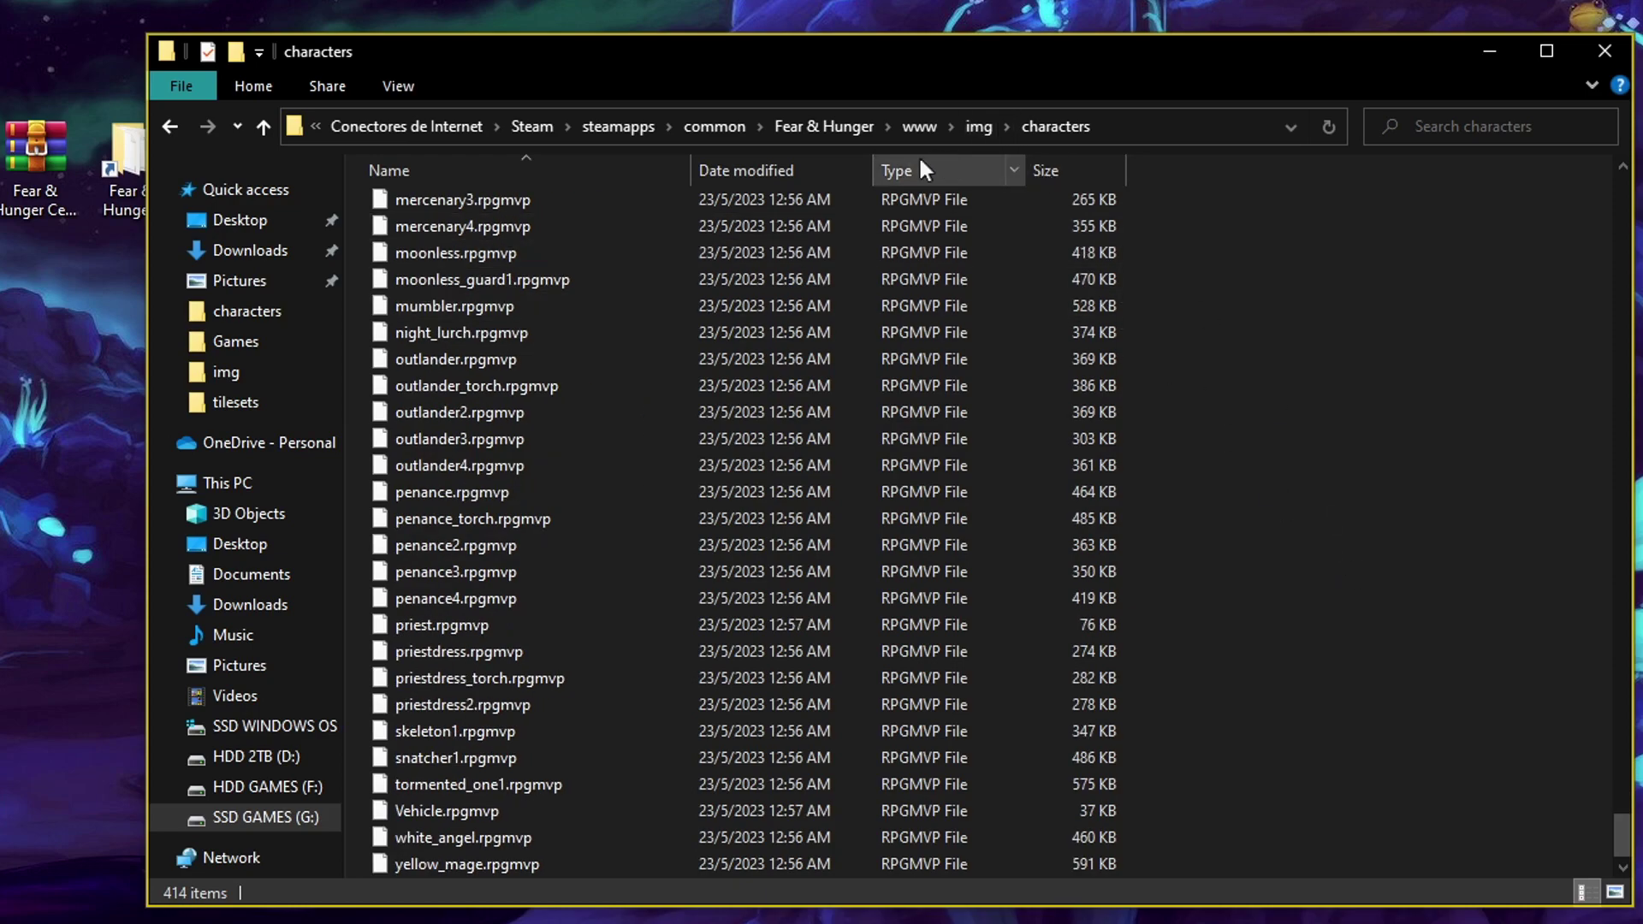
{"action": "double_click", "coordinate": [539, 334]}
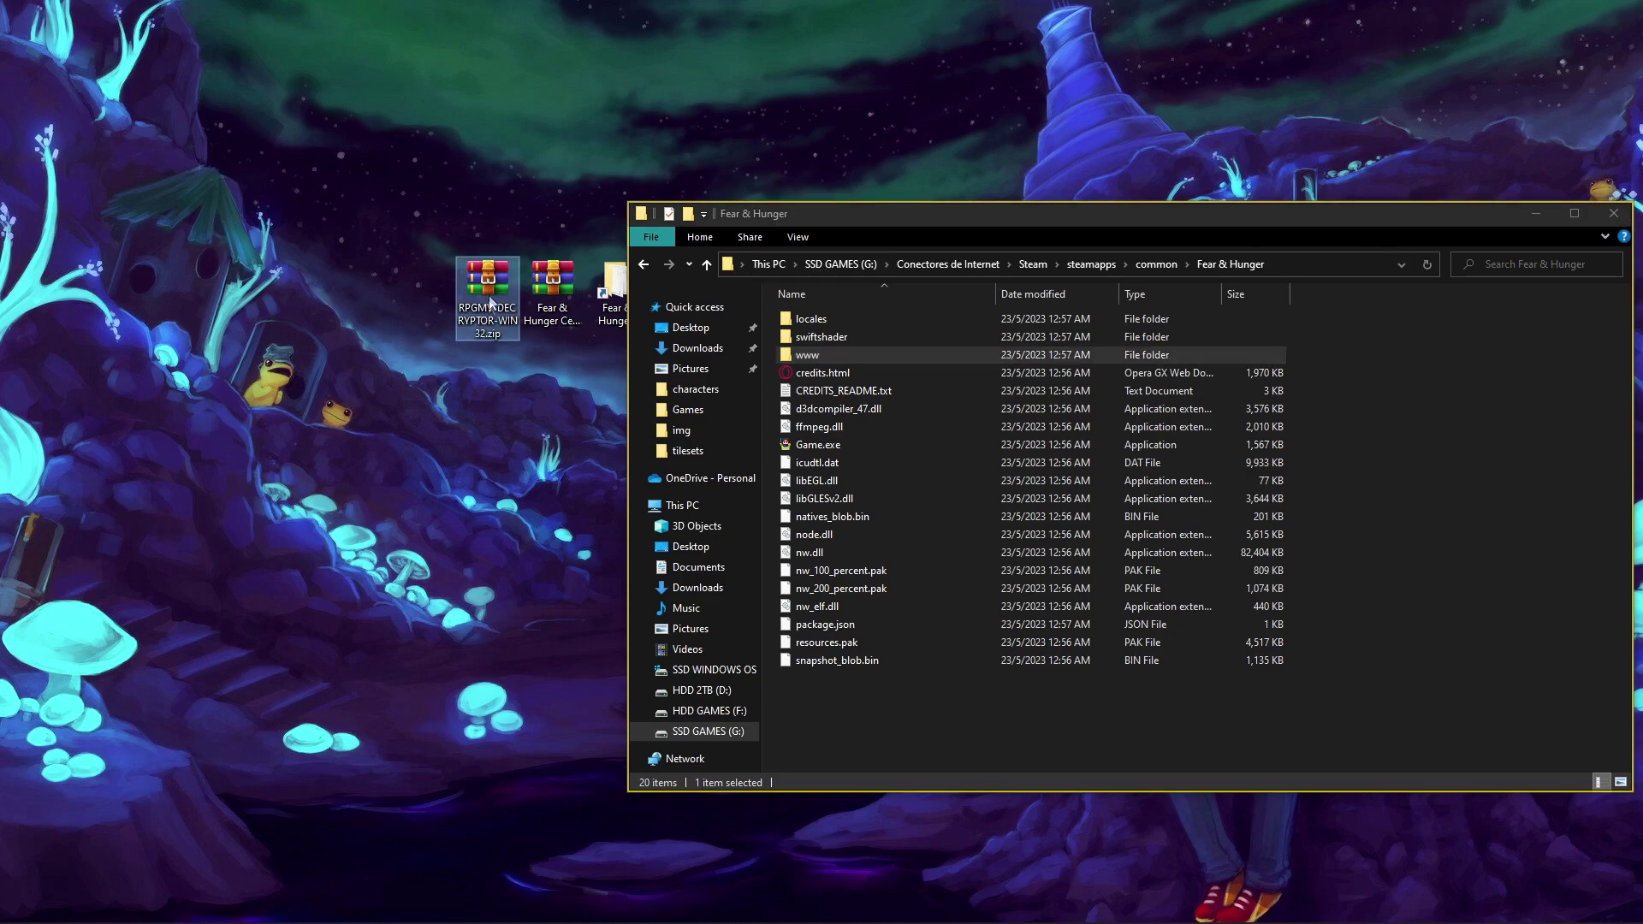
Extract the RPGMV-DECRYPTOR zip into its own folder on the desktop.
{"action": "left_click", "coordinate": [1536, 213]}
{"action": "right_click", "coordinate": [486, 280]}
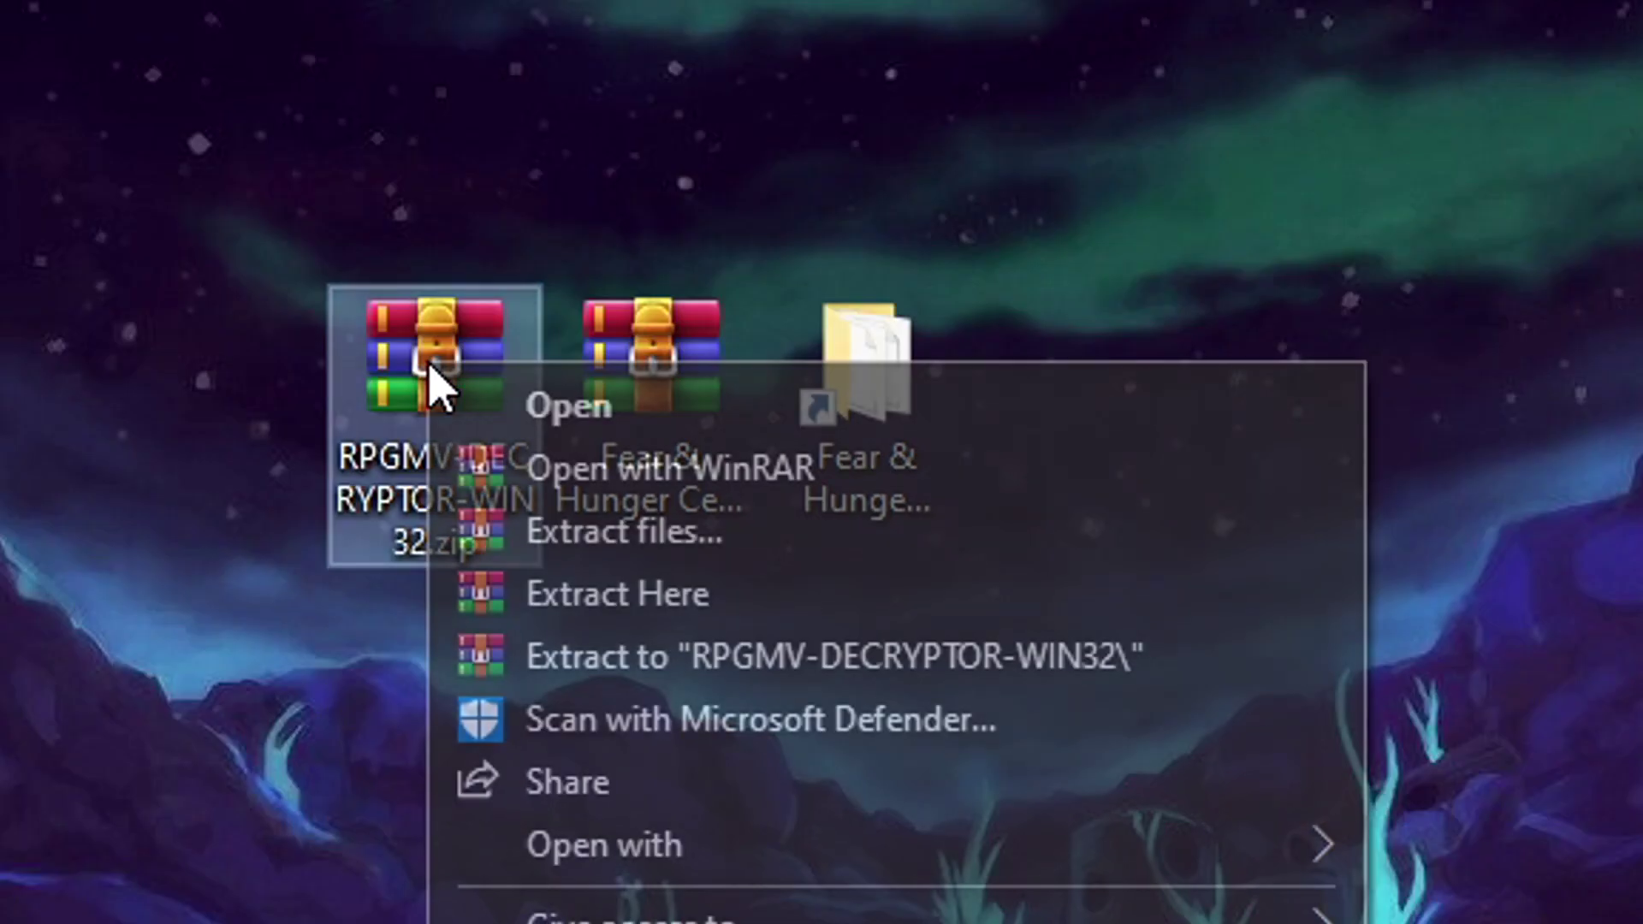
{"action": "left_click", "coordinate": [432, 390]}
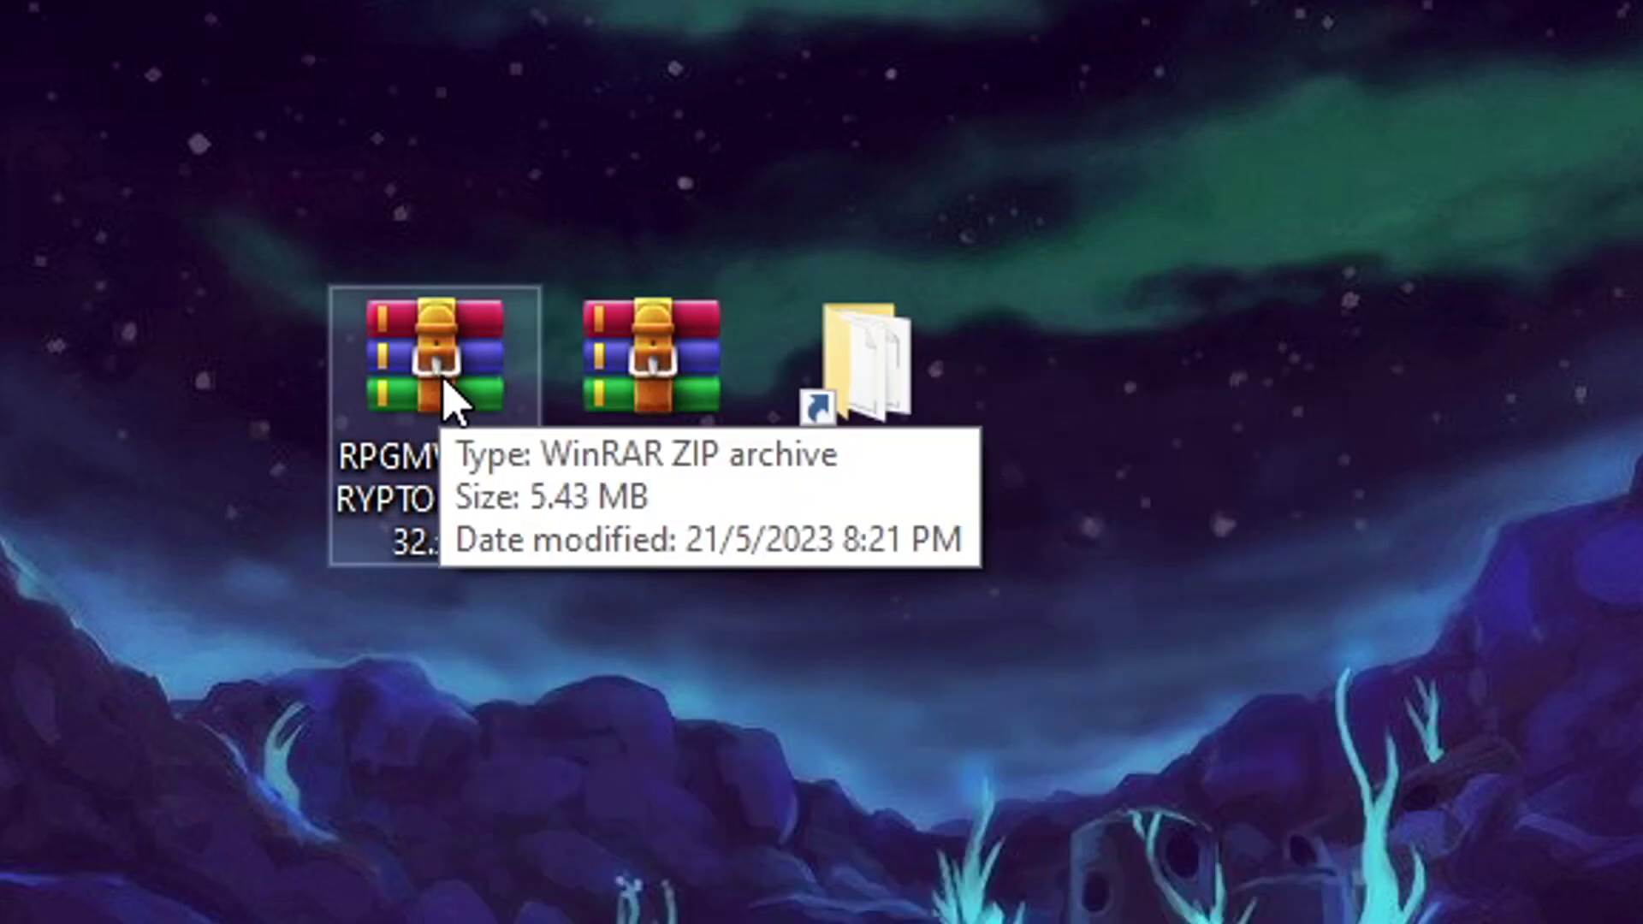
{"action": "right_click", "coordinate": [459, 399]}
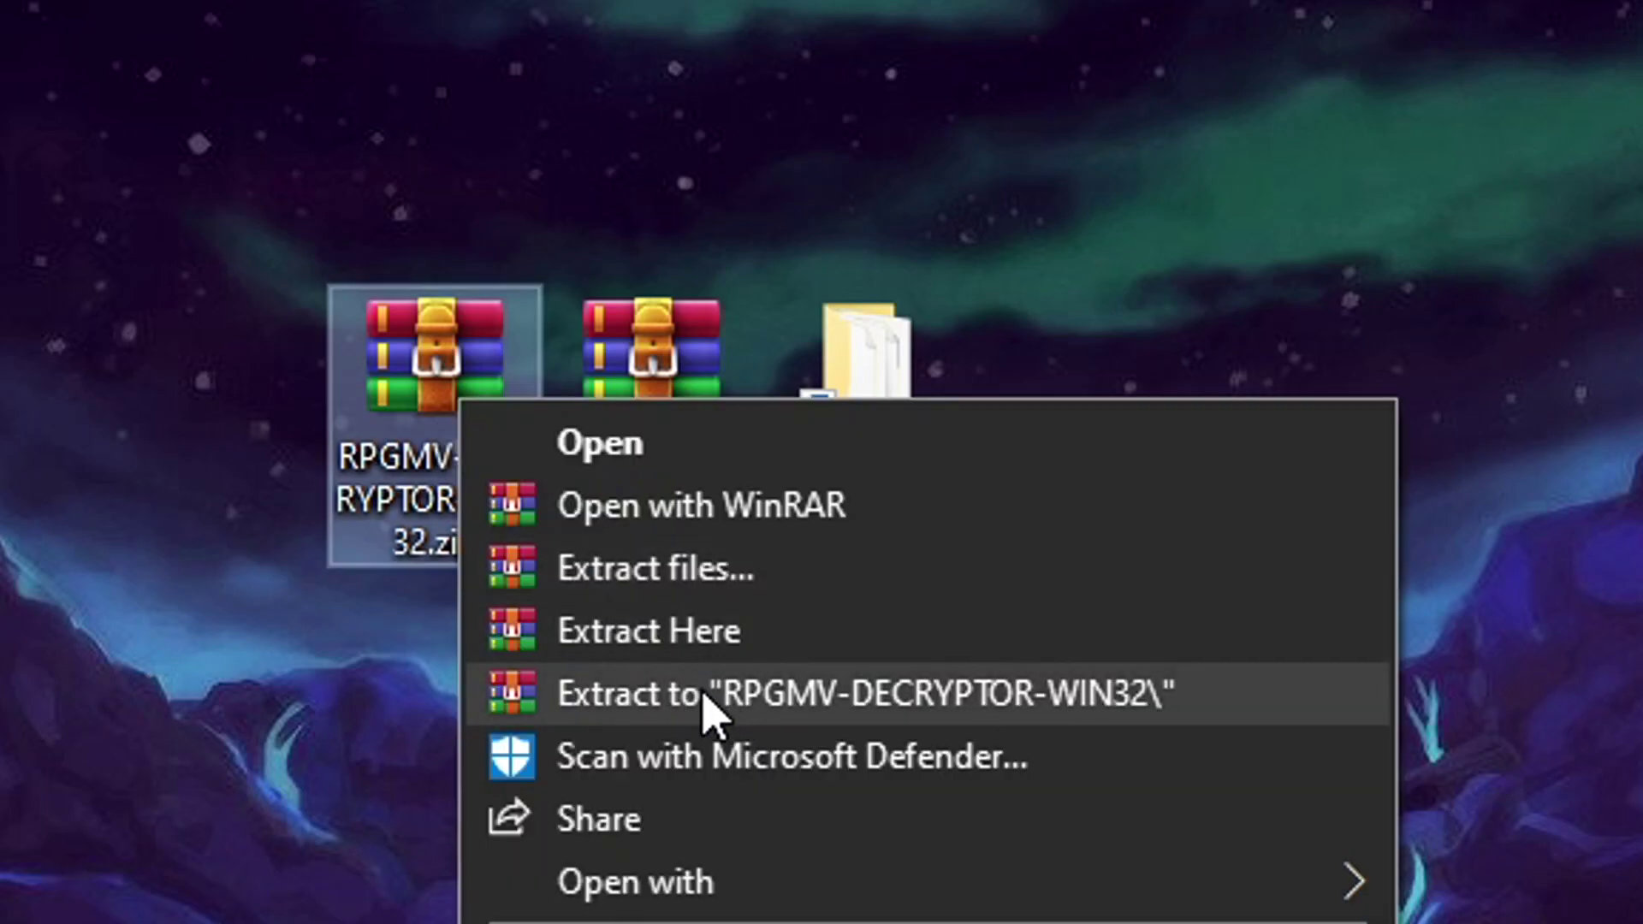
{"action": "left_click", "coordinate": [798, 694]}
{"action": "mouse_move", "coordinate": [825, 744]}
{"action": "left_mouse_down"}
{"action": "mouse_move", "coordinate": [660, 744]}
{"action": "mouse_move", "coordinate": [404, 678]}
{"action": "left_mouse_up"}
Extract the Fear & Hunger censor mod archive to its own folder, then open RPGMV-DECRYPTOR-WIN32.
{"action": "left_click", "coordinate": [655, 385]}
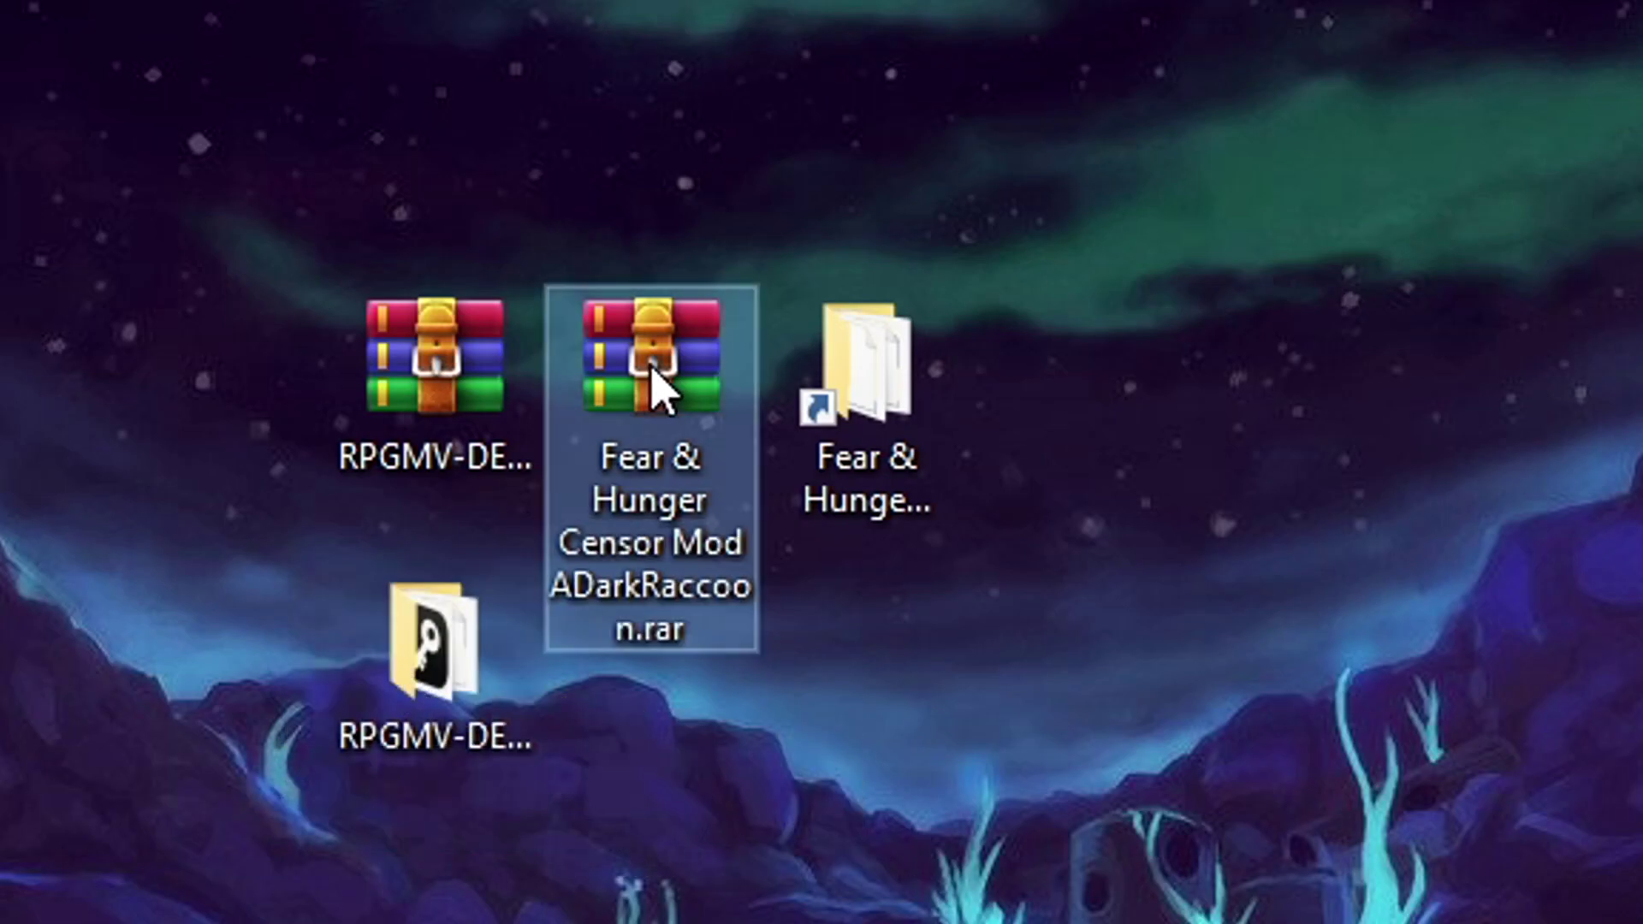
{"action": "right_click", "coordinate": [676, 390]}
{"action": "left_click", "coordinate": [1012, 694]}
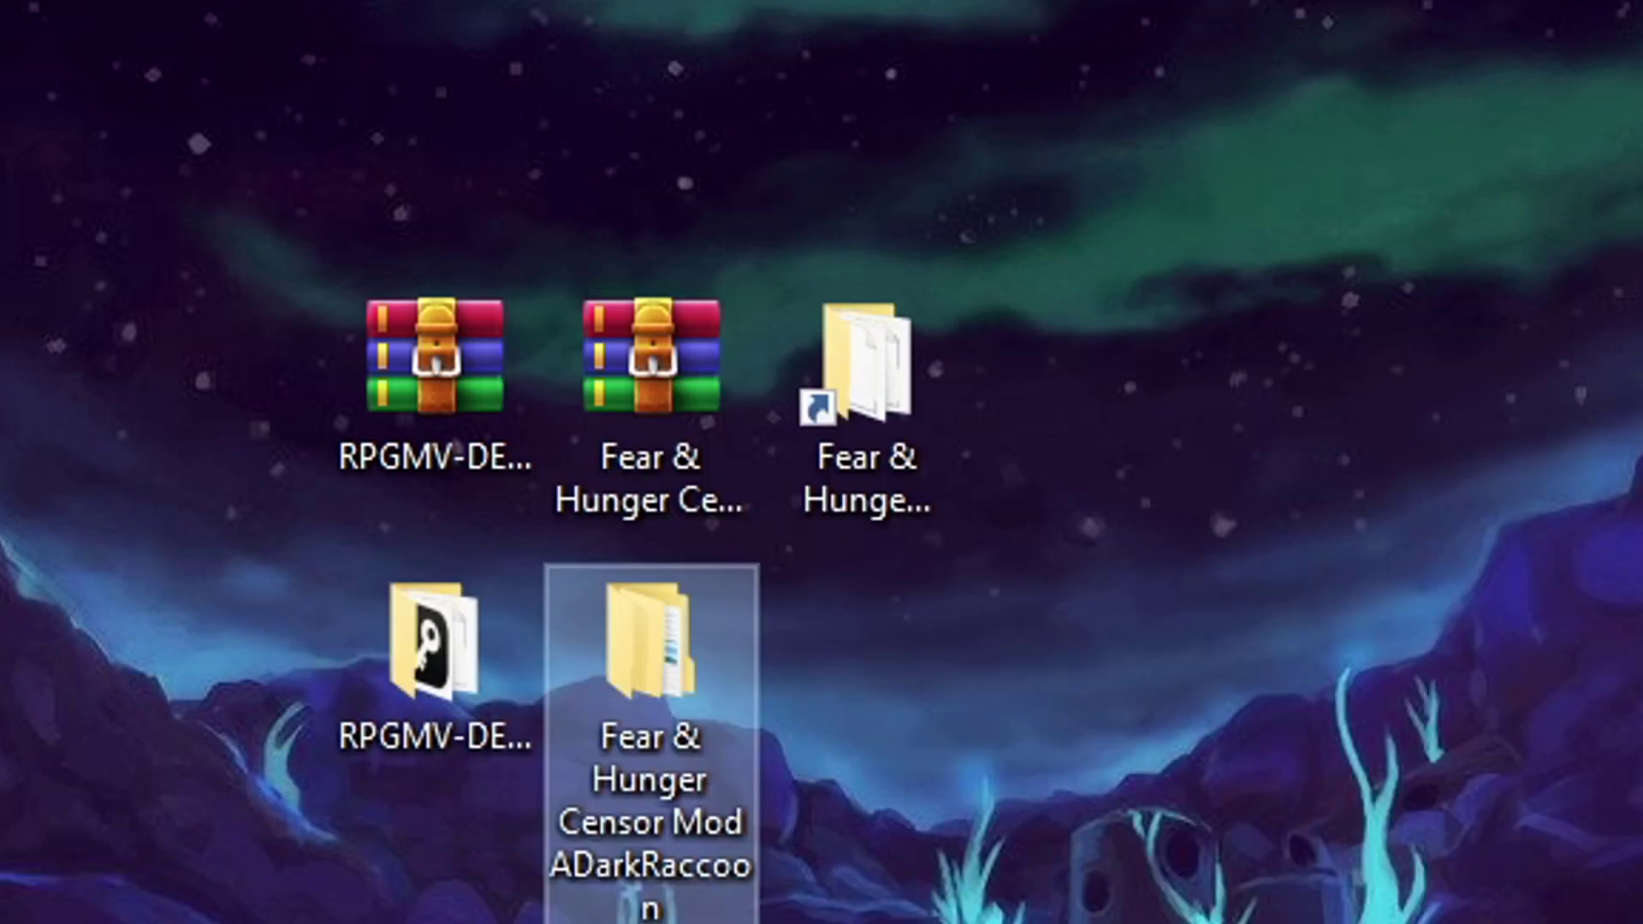
{"action": "mouse_move", "coordinate": [540, 915]}
{"action": "left_mouse_down"}
{"action": "mouse_move", "coordinate": [485, 690]}
{"action": "mouse_move", "coordinate": [403, 641]}
{"action": "left_mouse_up"}
{"action": "left_click", "coordinate": [435, 676]}
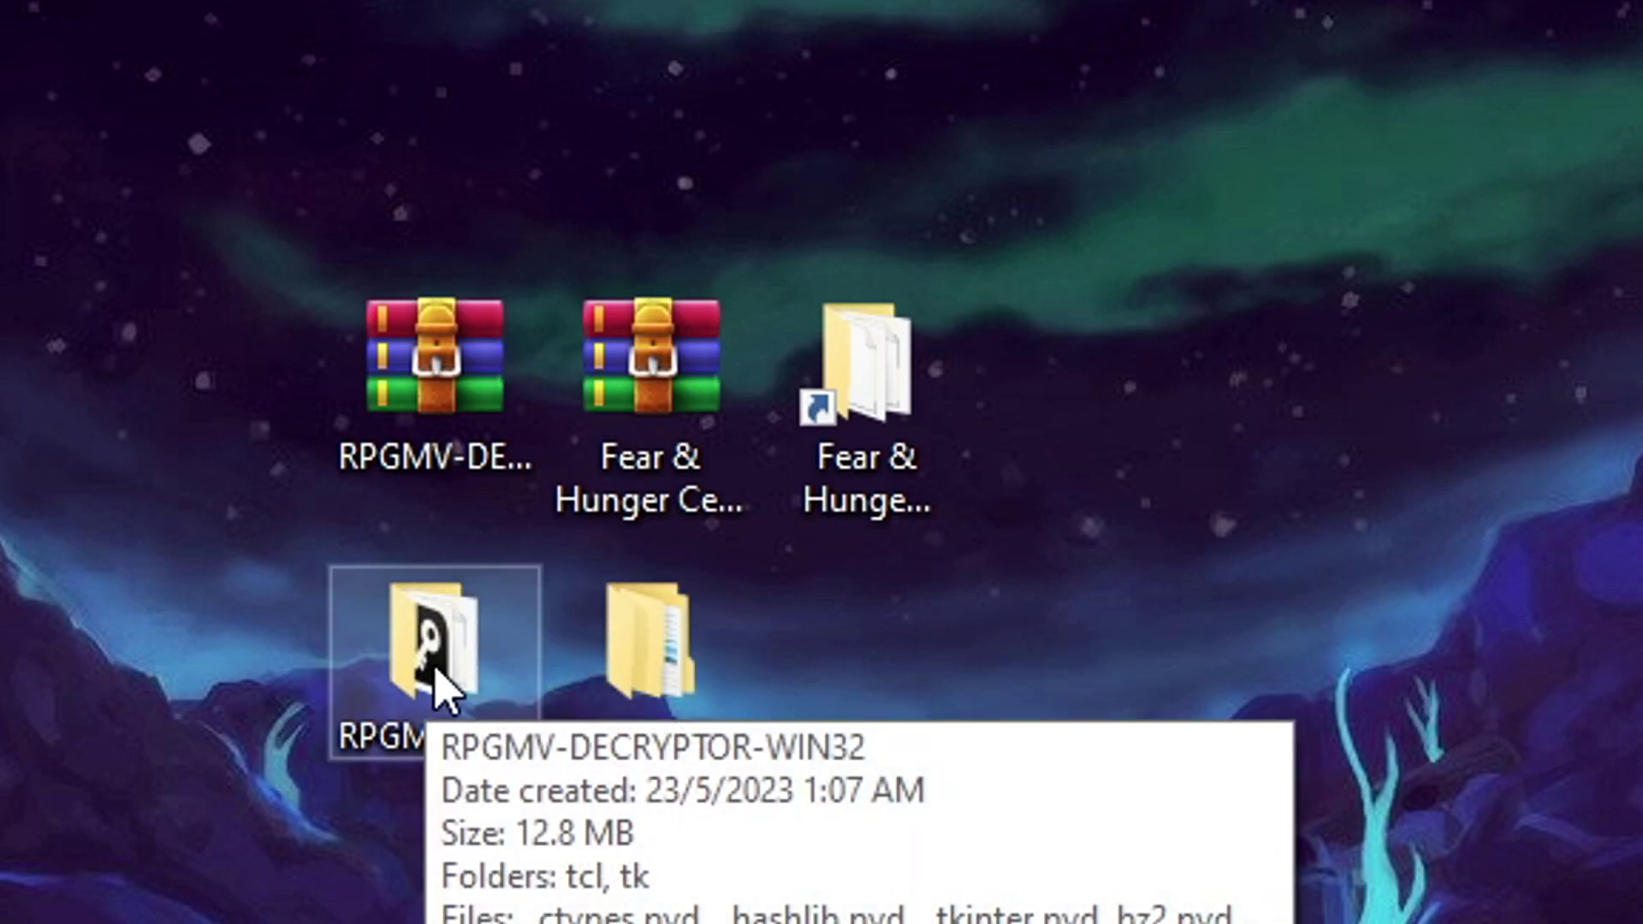
{"action": "double_click", "coordinate": [435, 676]}
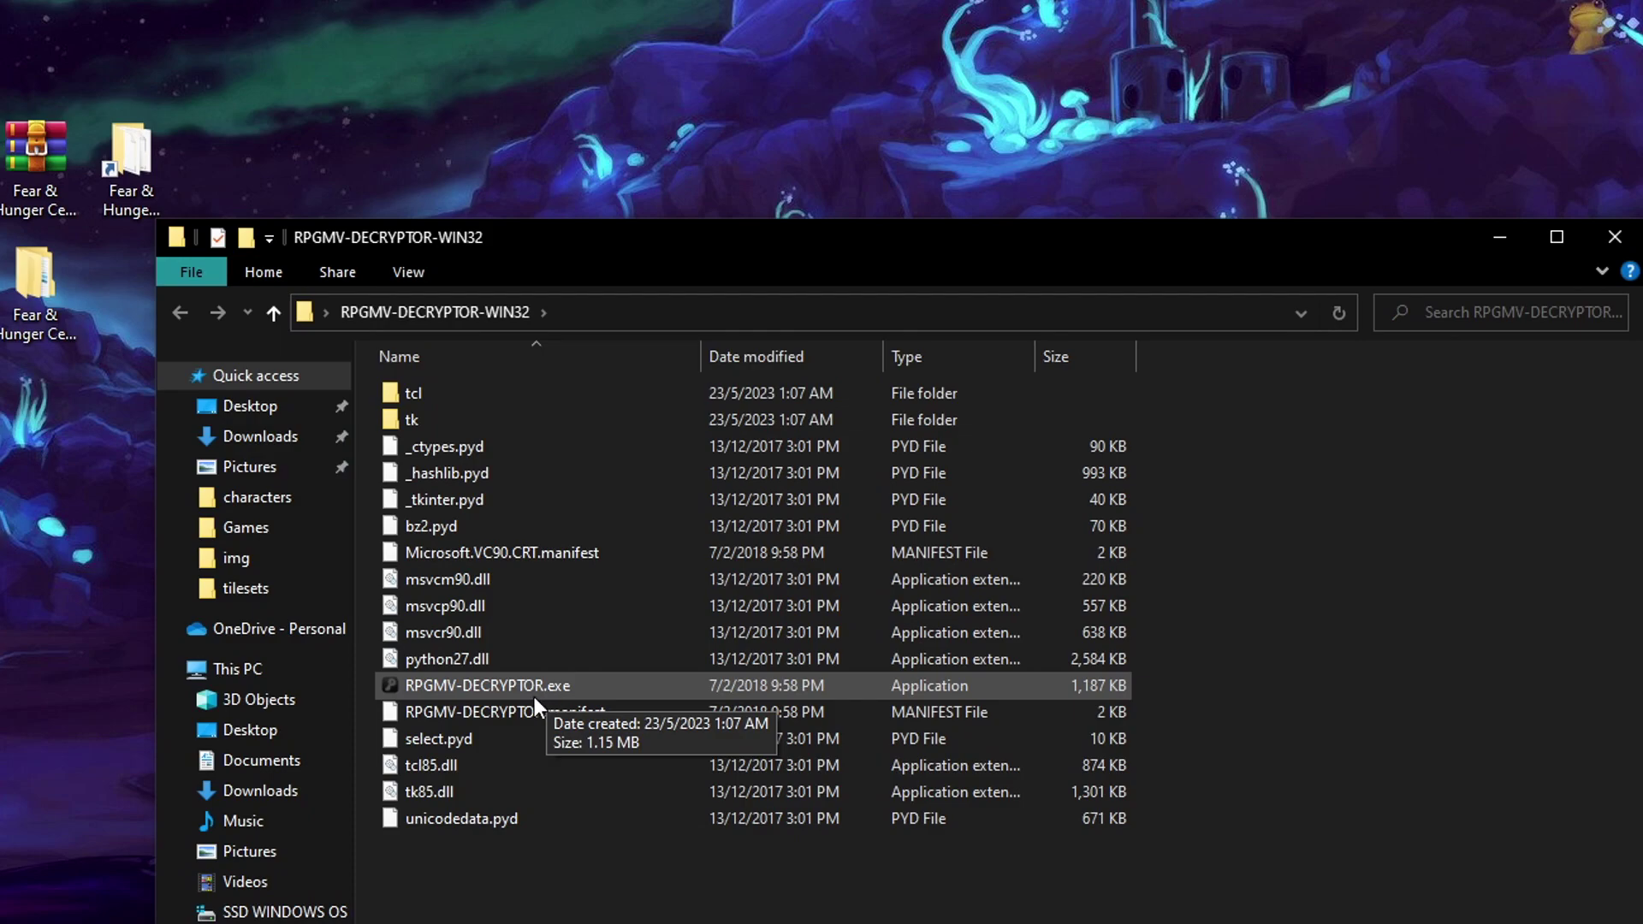
Run RPGMV-DECRYPTOR.exe as administrator and look up the Fear & Hunger folder's path.
{"action": "left_click", "coordinate": [521, 685]}
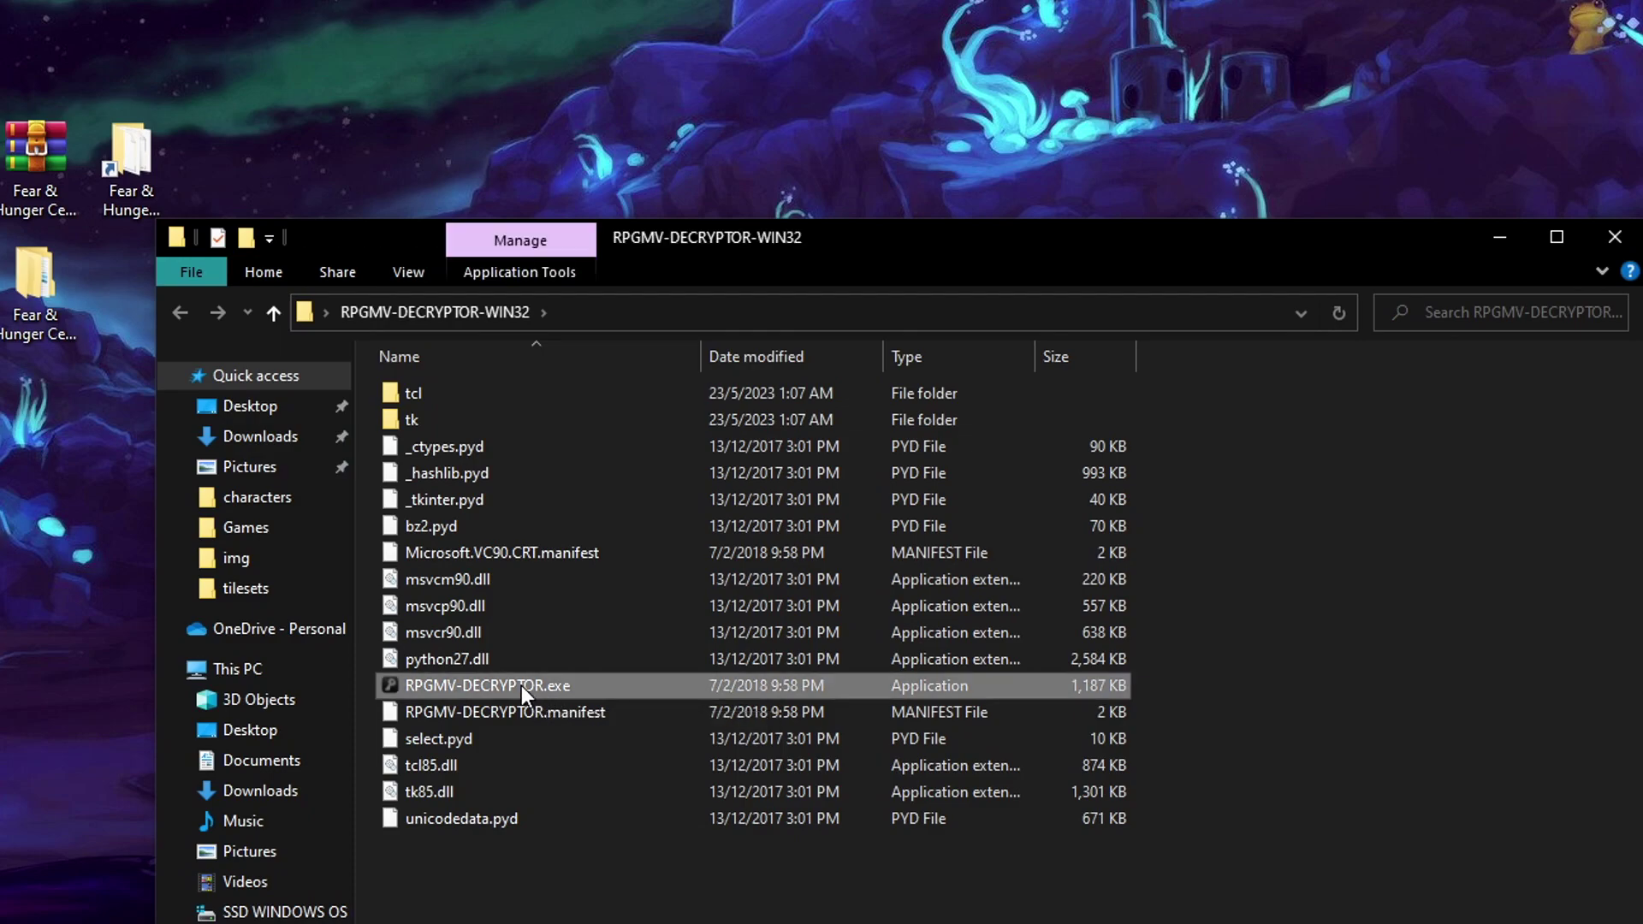
{"action": "right_click", "coordinate": [536, 689]}
{"action": "left_click", "coordinate": [681, 100]}
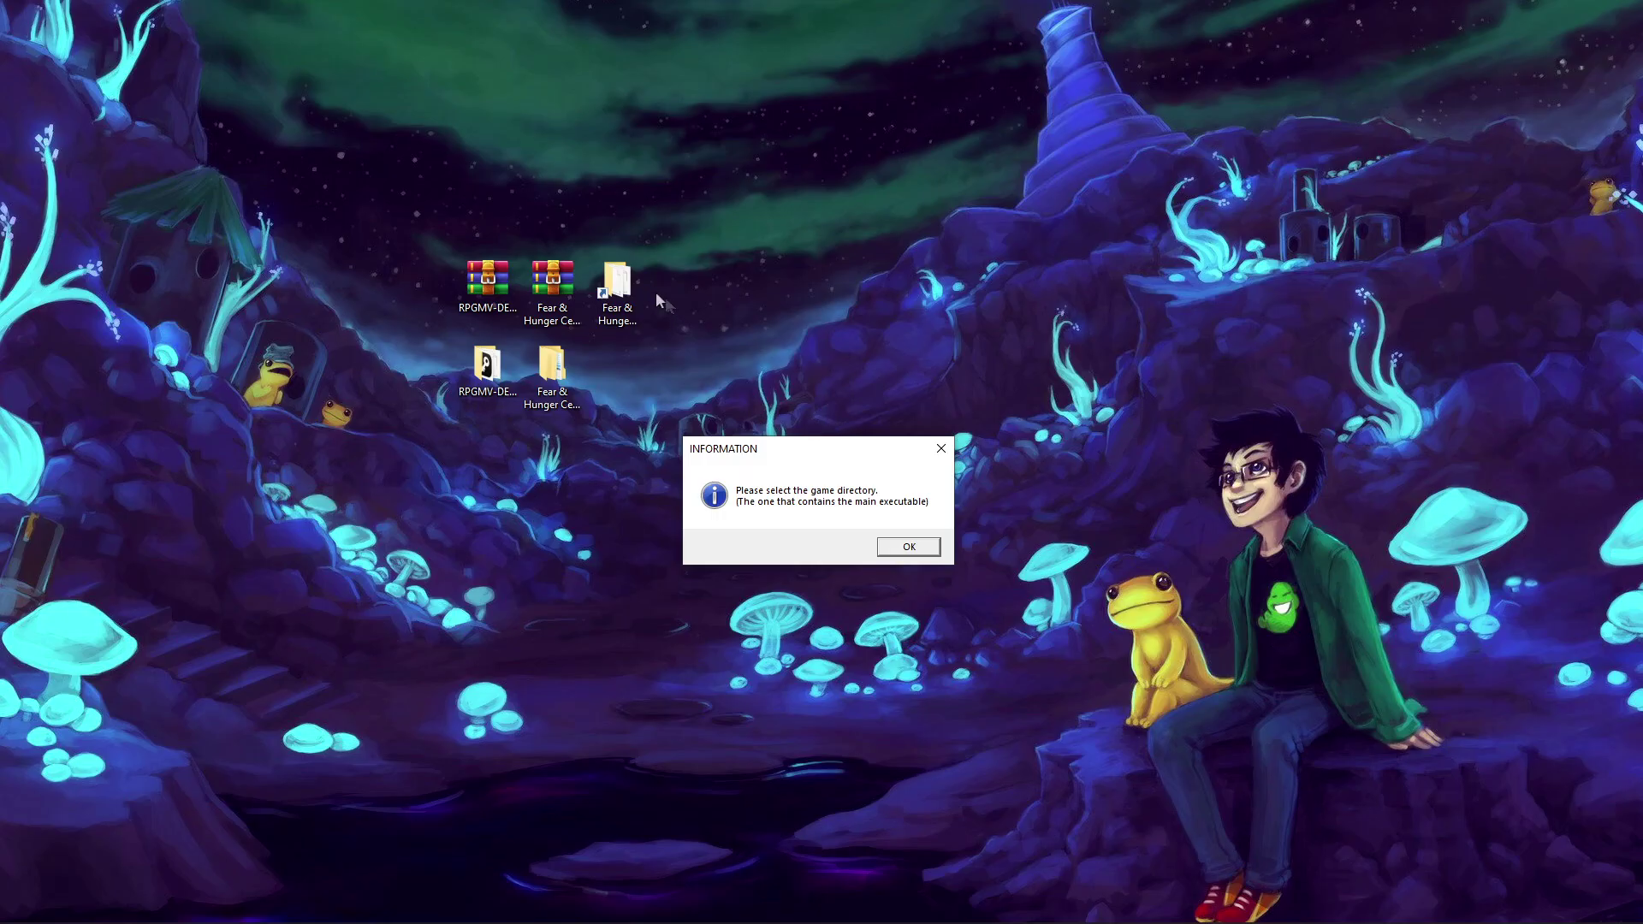
{"action": "double_click", "coordinate": [634, 282]}
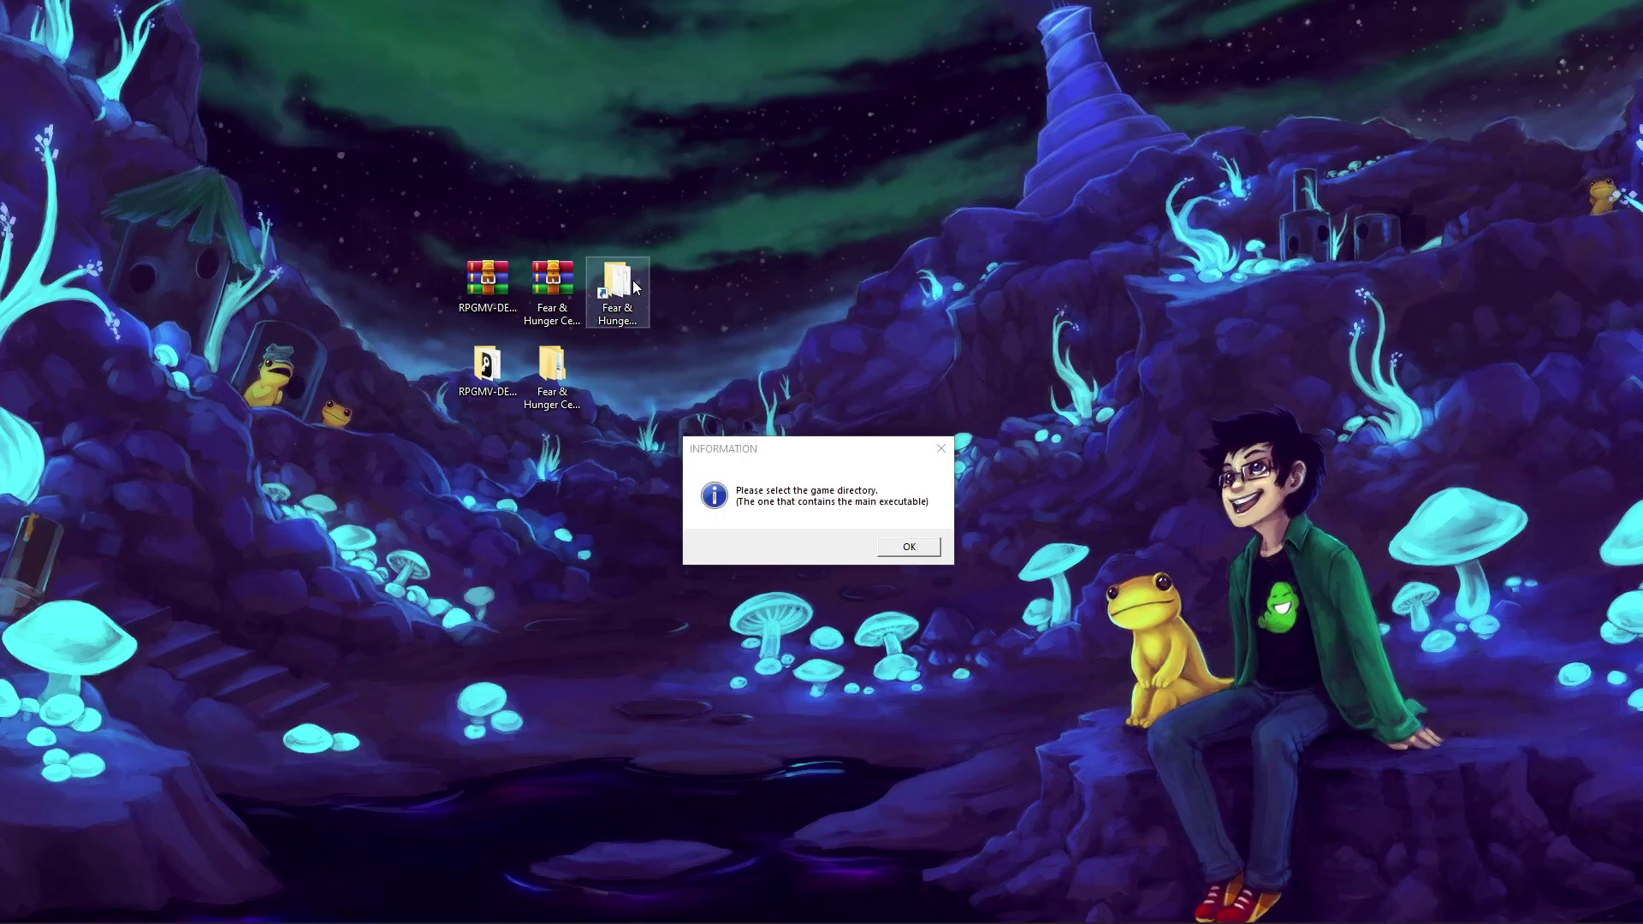
{"action": "mouse_move", "coordinate": [1095, 224]}
{"action": "left_mouse_down"}
{"action": "mouse_move", "coordinate": [671, 231]}
{"action": "mouse_move", "coordinate": [522, 254]}
{"action": "left_mouse_up"}
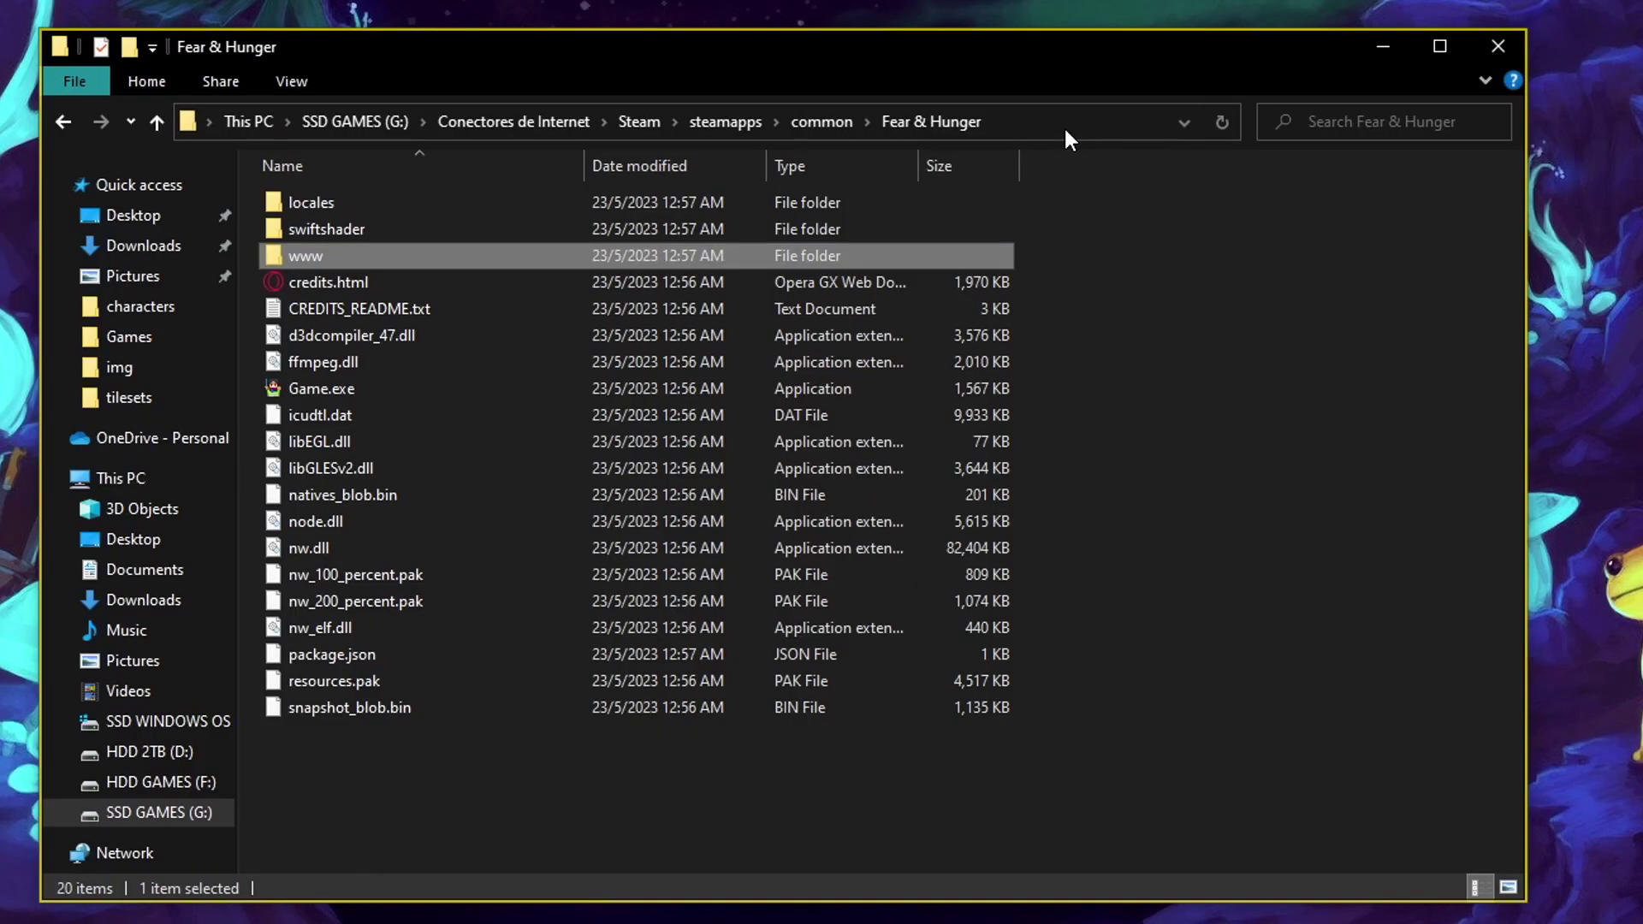
{"action": "left_click", "coordinate": [735, 289]}
{"action": "mouse_move", "coordinate": [680, 124]}
{"action": "left_mouse_down"}
{"action": "mouse_move", "coordinate": [441, 124]}
{"action": "mouse_move", "coordinate": [589, 133]}
{"action": "left_mouse_up"}
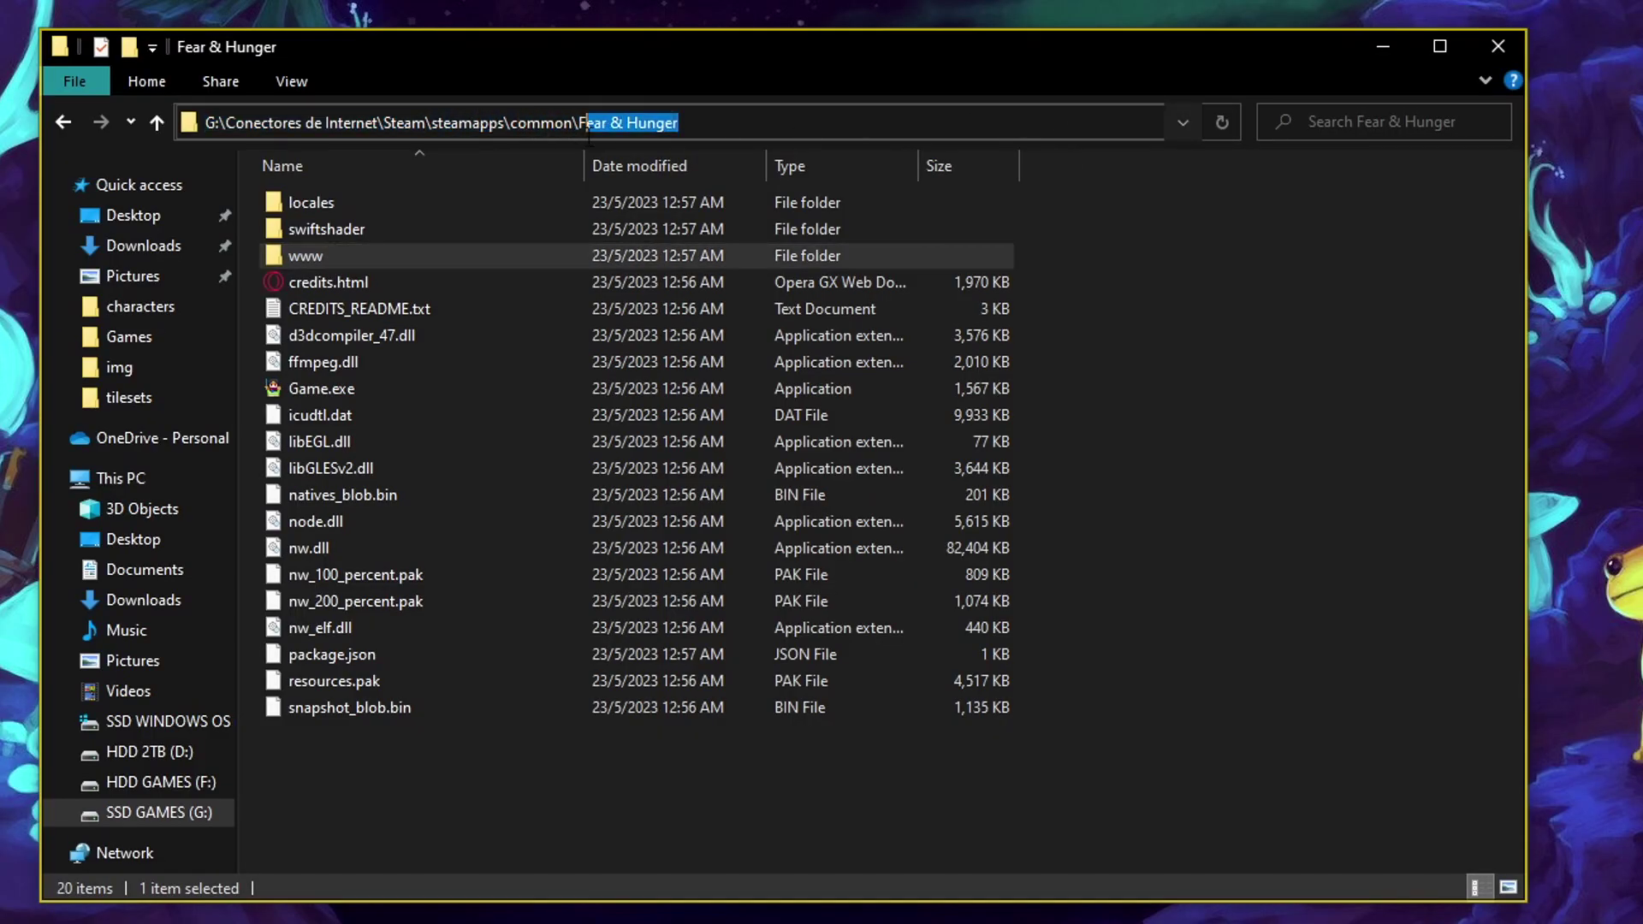
Pick the Fear & Hunger folder as the game directory and let decryption finish.
{"action": "mouse_move", "coordinate": [311, 393]}
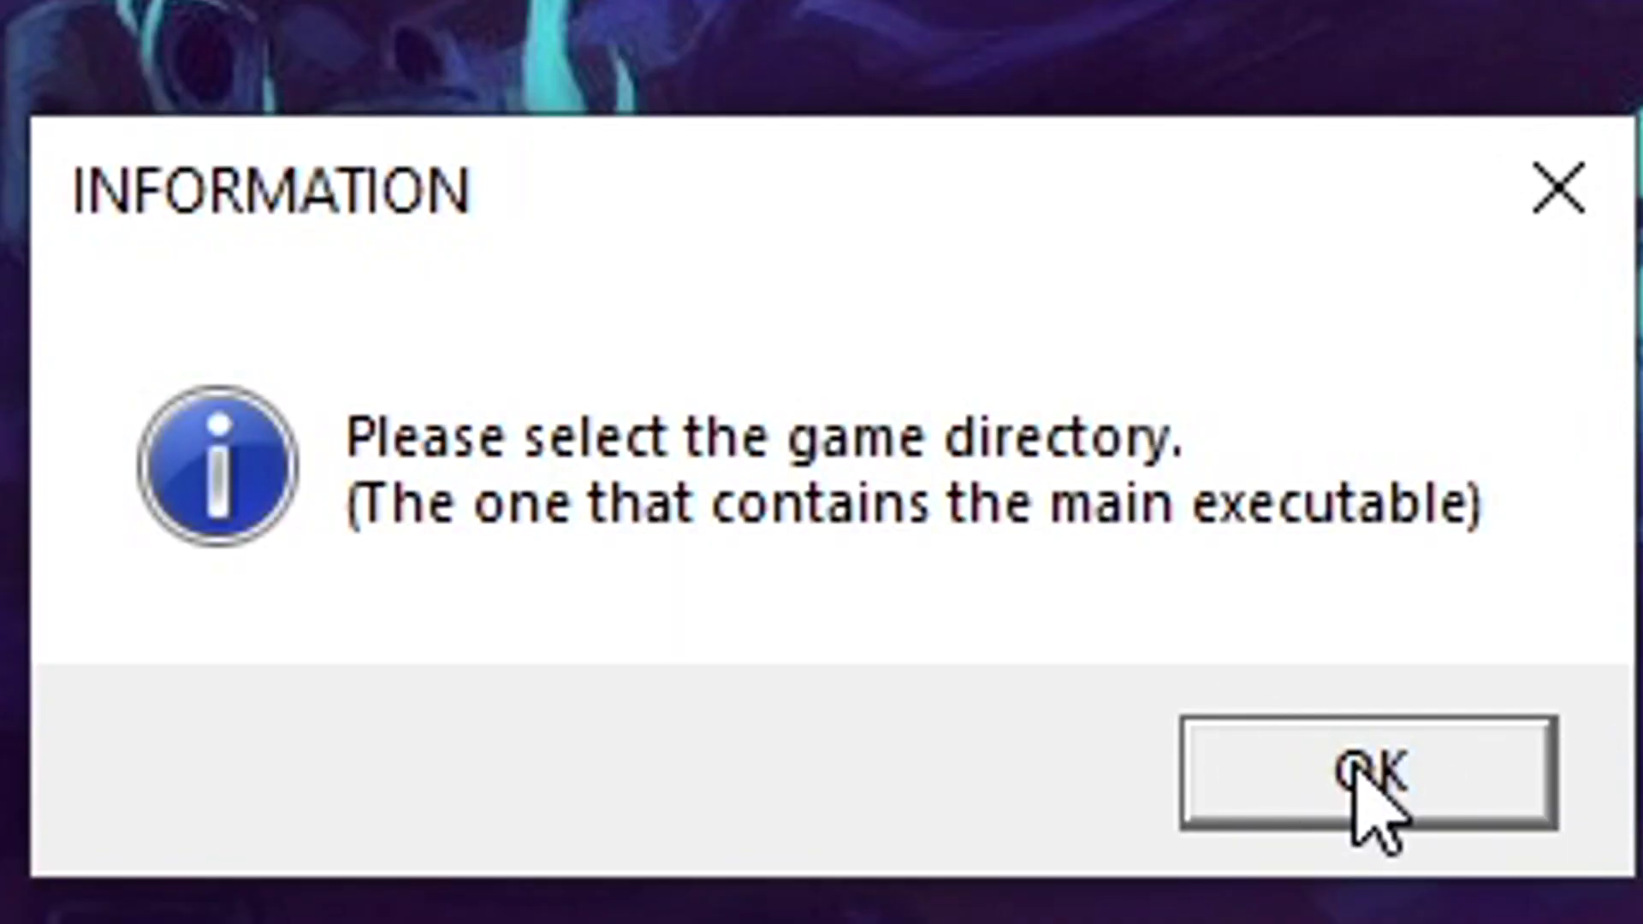
{"action": "left_click", "coordinate": [1357, 775]}
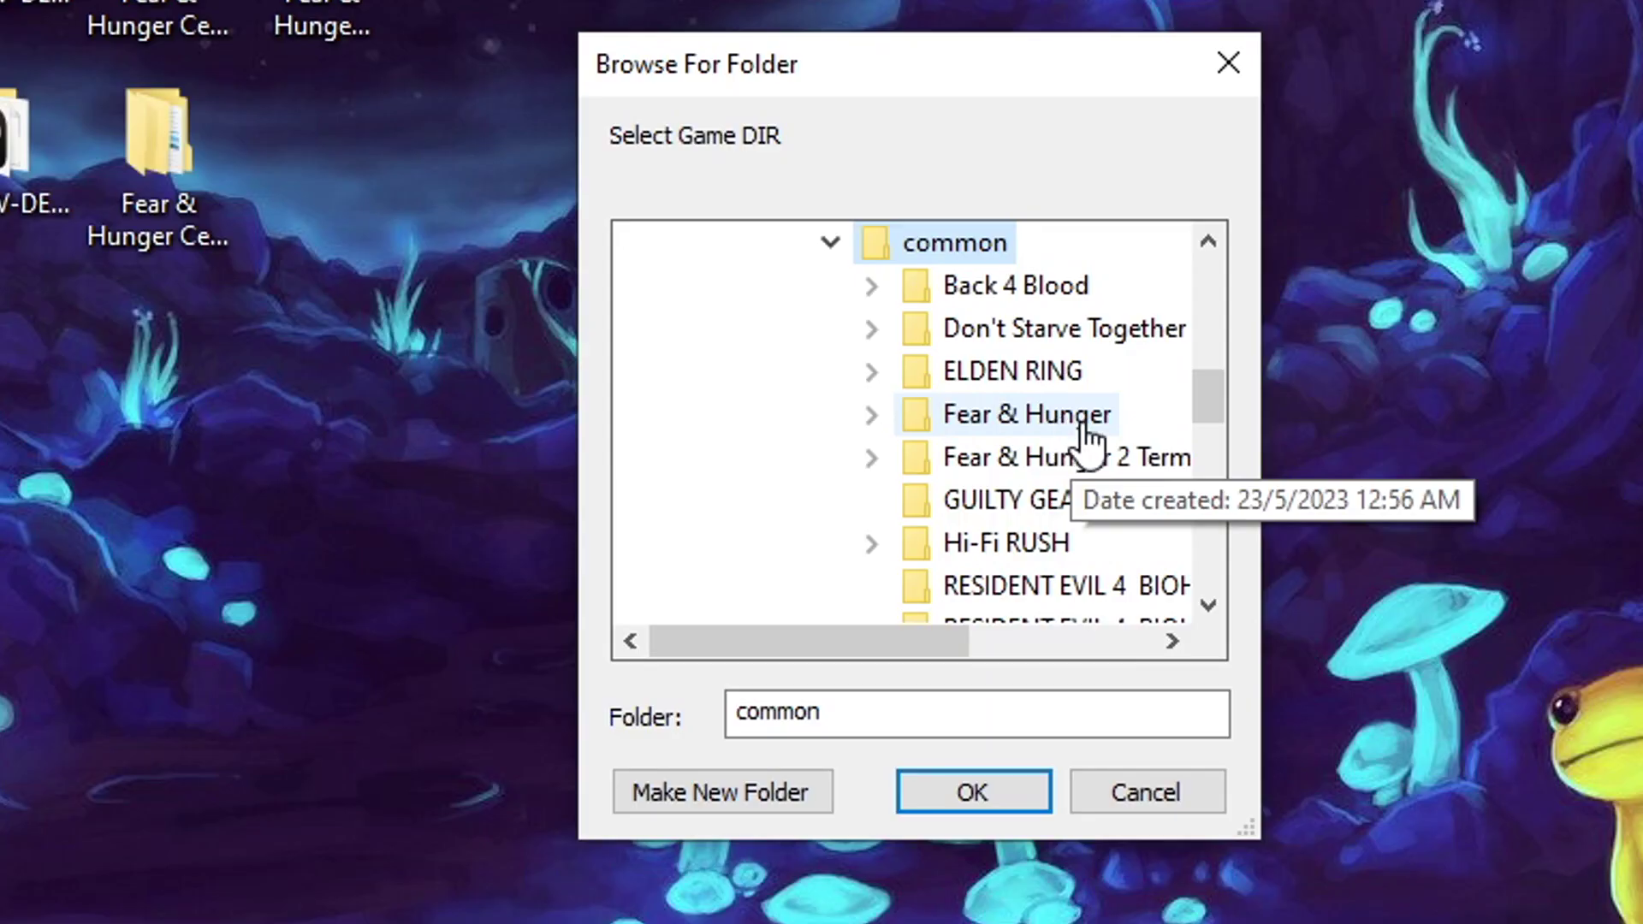
{"action": "double_click", "coordinate": [1083, 428]}
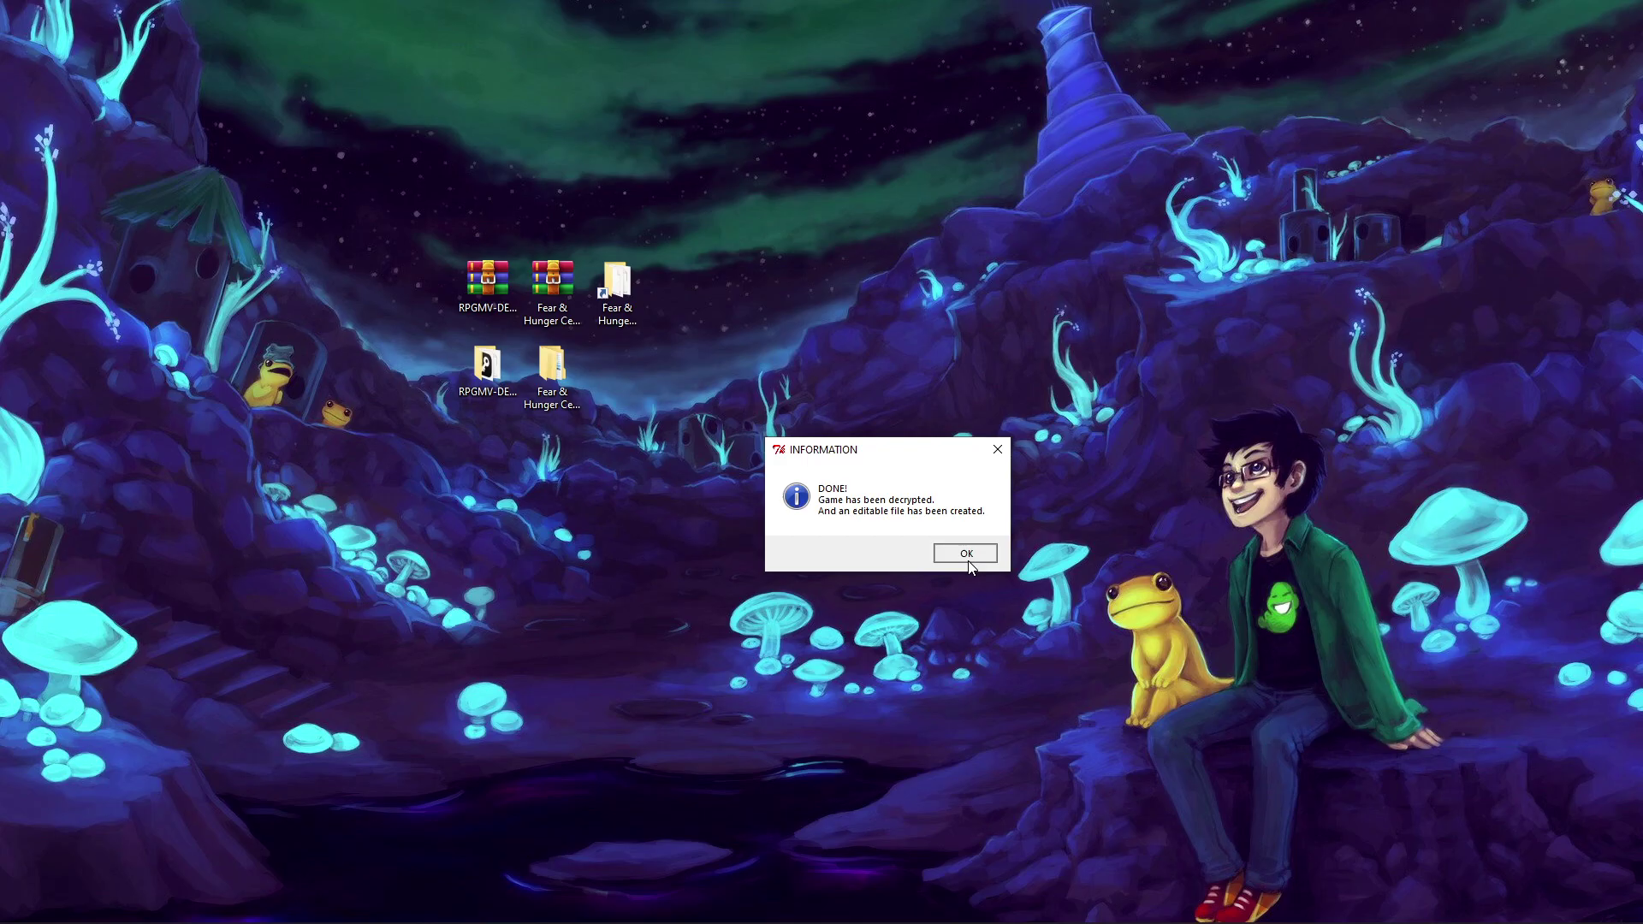
{"action": "left_click", "coordinate": [961, 553]}
Inspect the decrypted .png images in www/img/characters, then return to the img folder.
{"action": "double_click", "coordinate": [860, 167]}
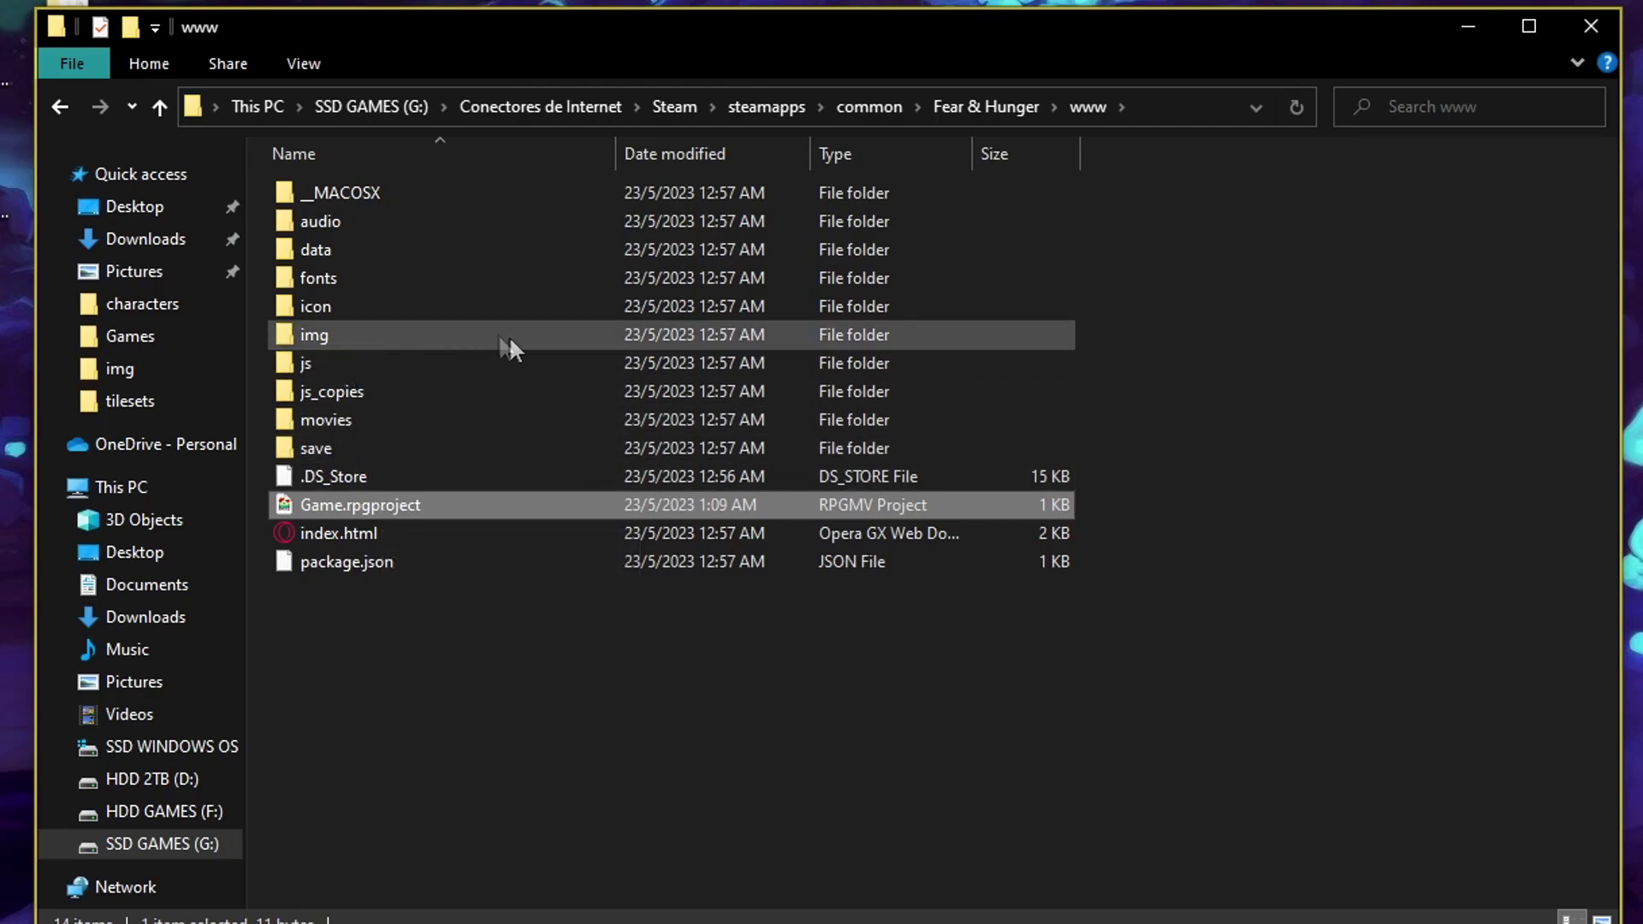
{"action": "mouse_move", "coordinate": [505, 341]}
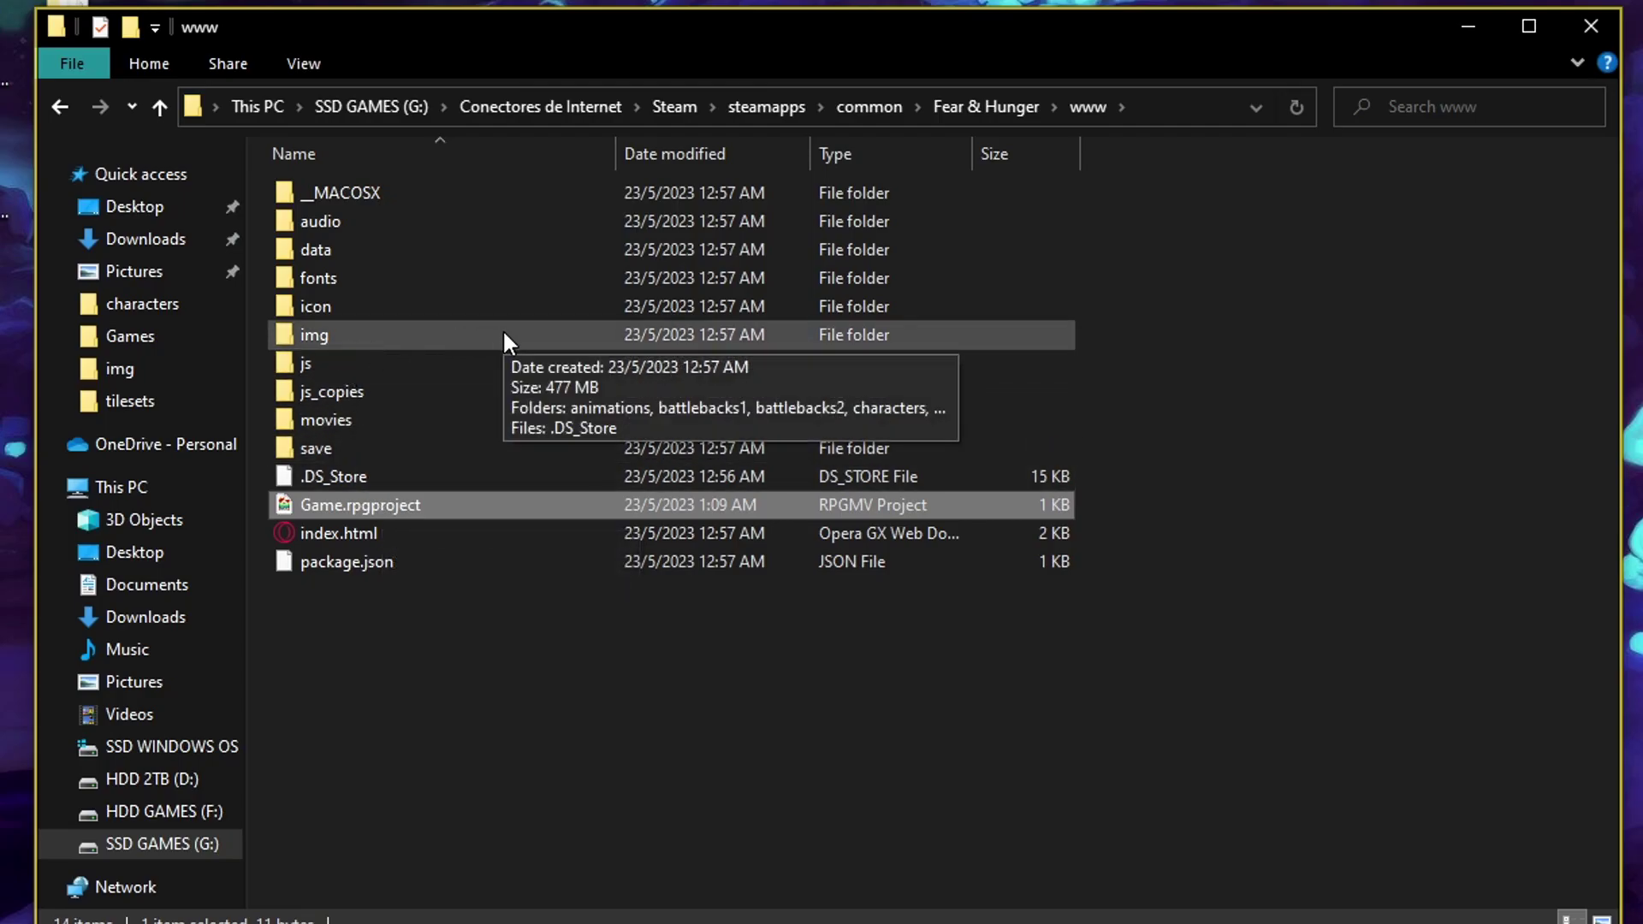
{"action": "left_click", "coordinate": [371, 342]}
{"action": "double_click", "coordinate": [336, 336]}
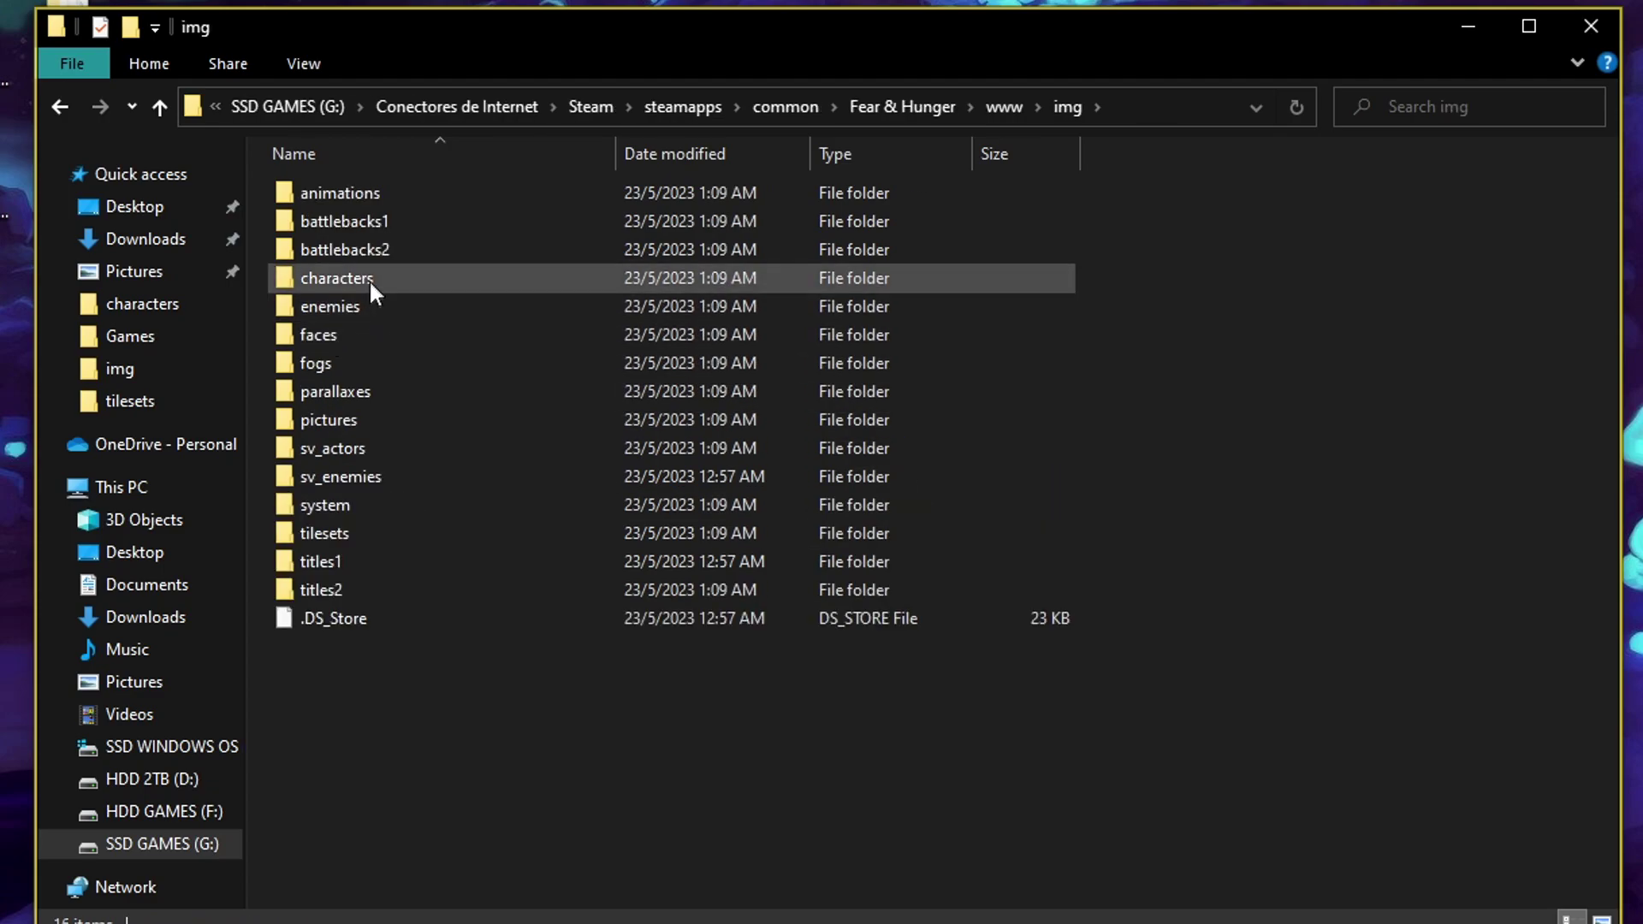
{"action": "double_click", "coordinate": [346, 277]}
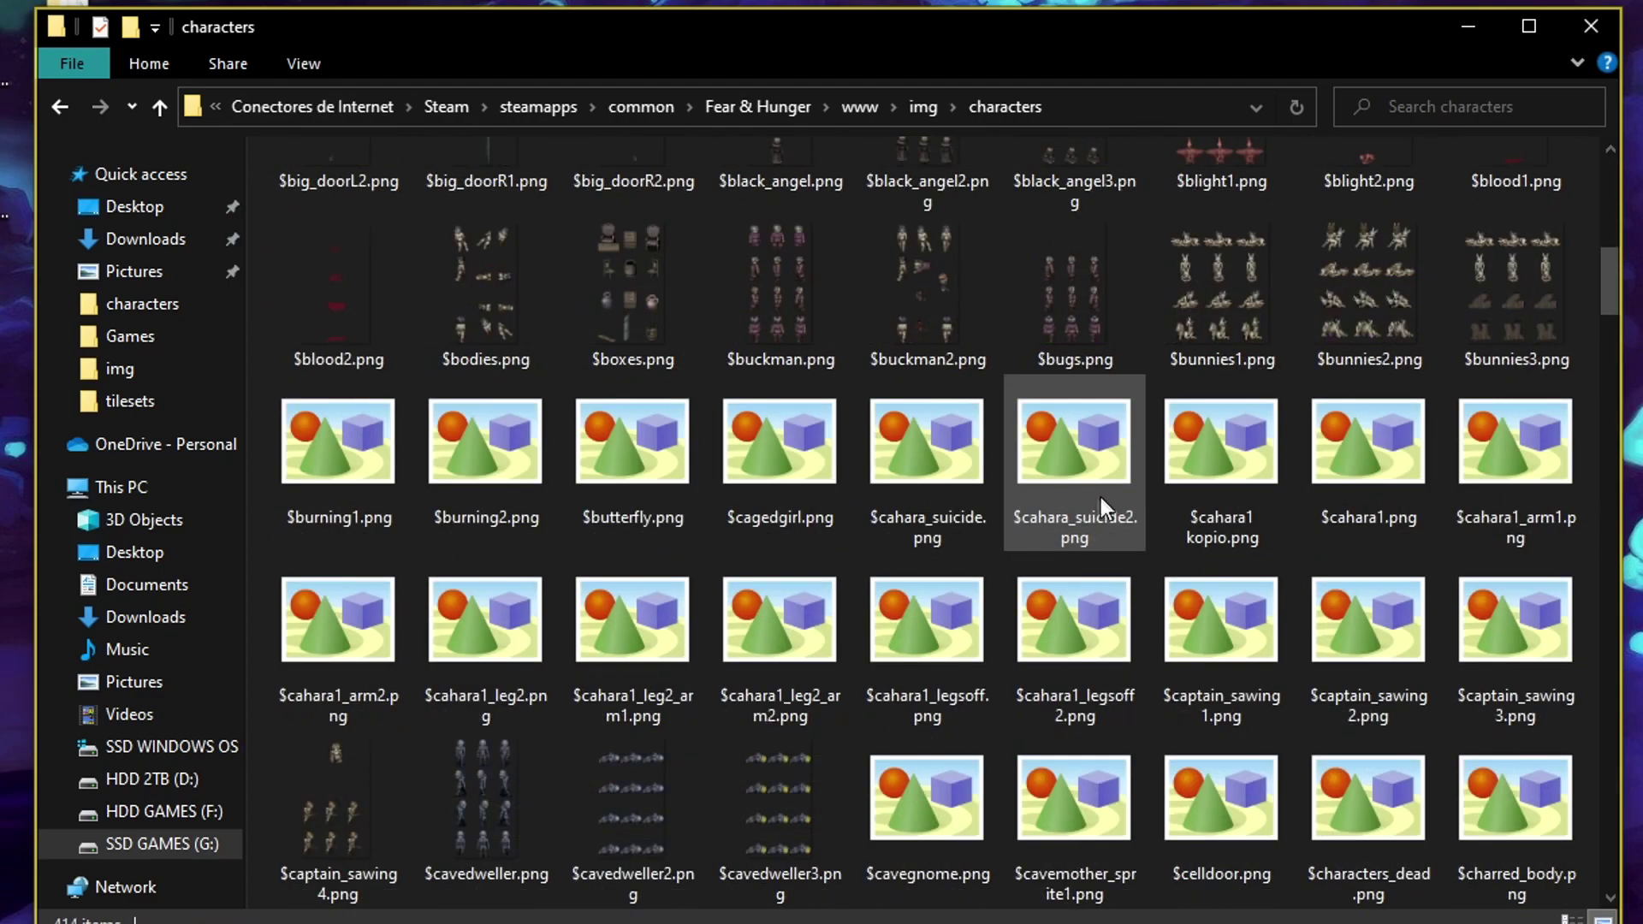
{"action": "scroll", "coordinate": [1104, 498], "scroll_direction": "down", "scroll_amount": 10}
{"action": "scroll", "coordinate": [1128, 513], "scroll_direction": "down", "scroll_amount": 15}
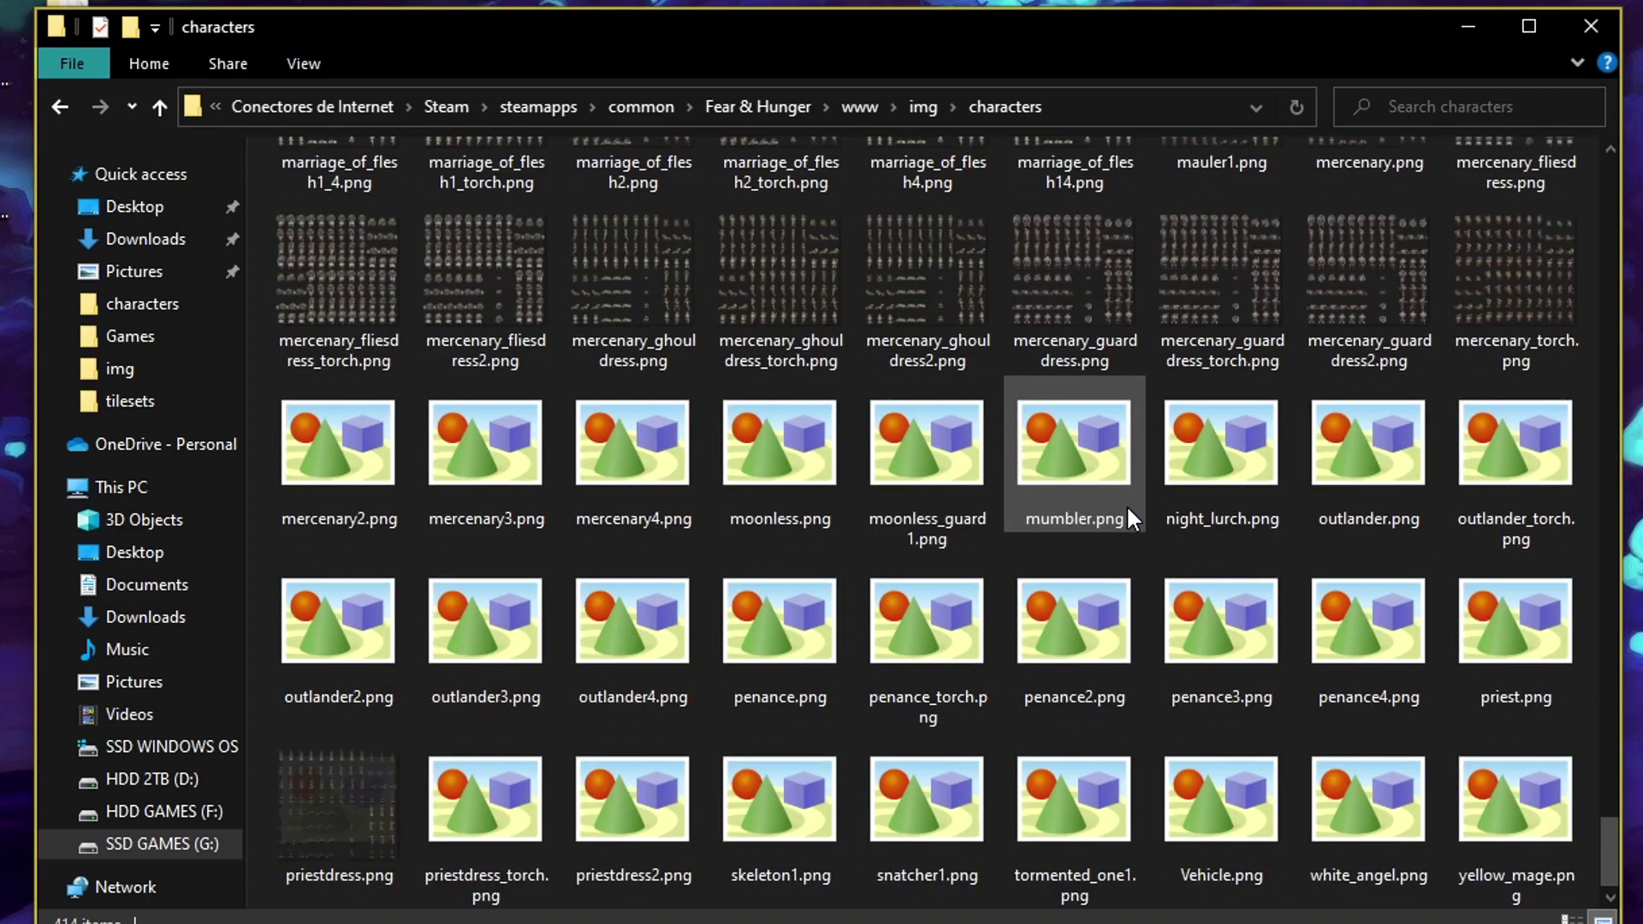
{"action": "key", "text": "Home"}
{"action": "left_click", "coordinate": [59, 106]}
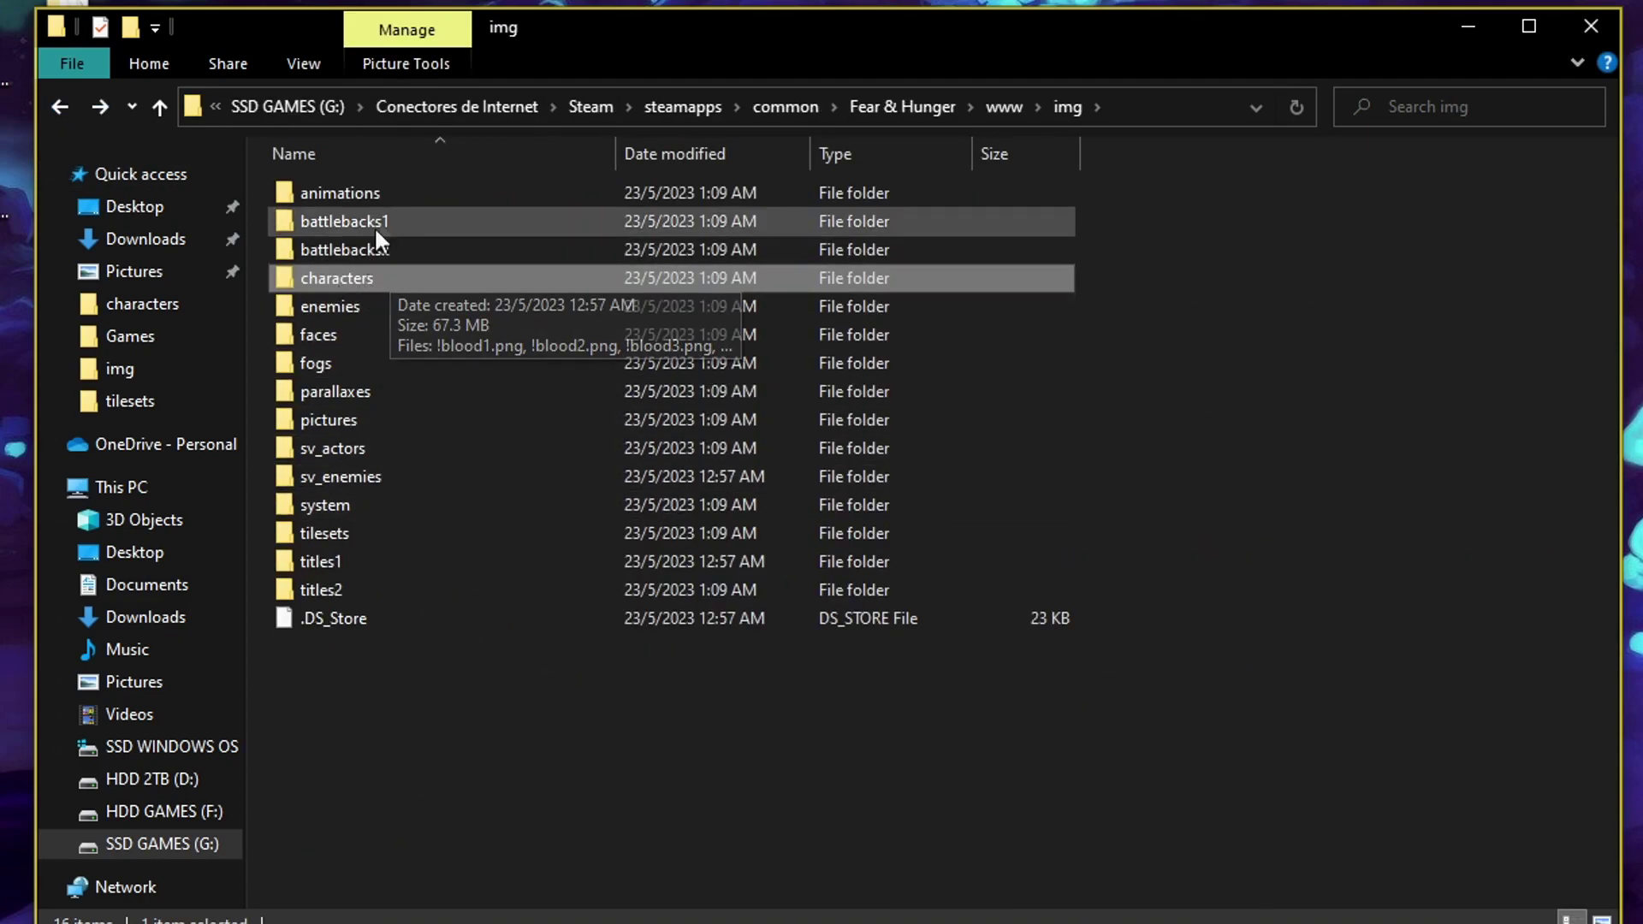
{"action": "left_click_drag", "start_coordinate": [594, 757], "coordinate": [352, 159]}
Copy the Censor Mod's www folder into the Fear & Hunger folder, replacing the 2758 existing files.
{"action": "left_click", "coordinate": [596, 727]}
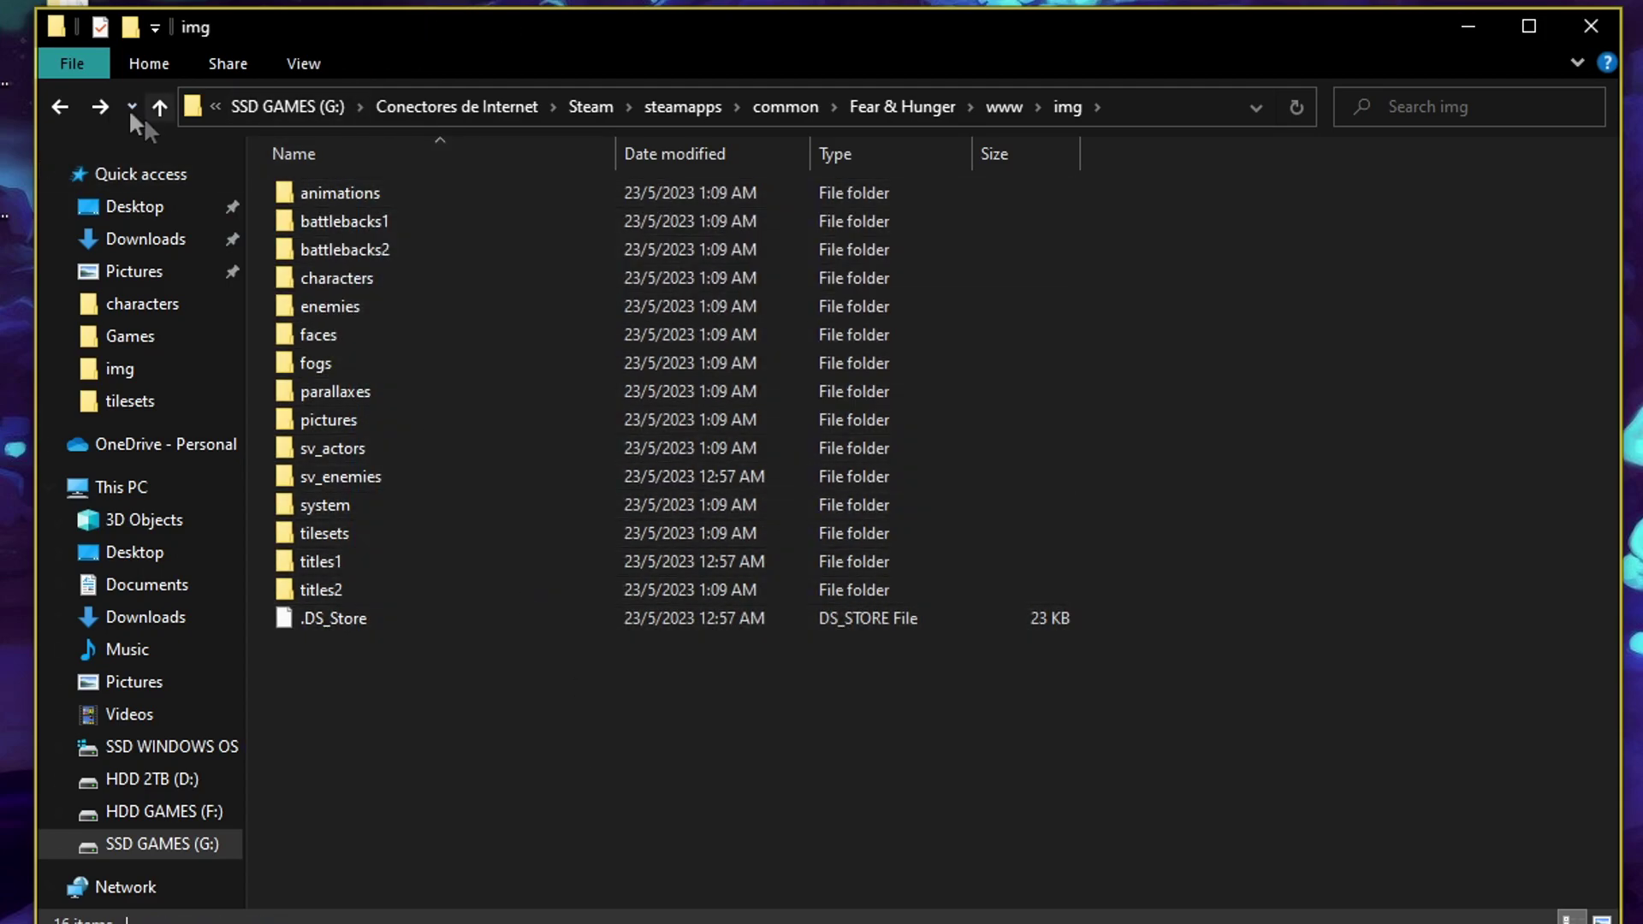
{"action": "key", "text": "ctrl+w"}
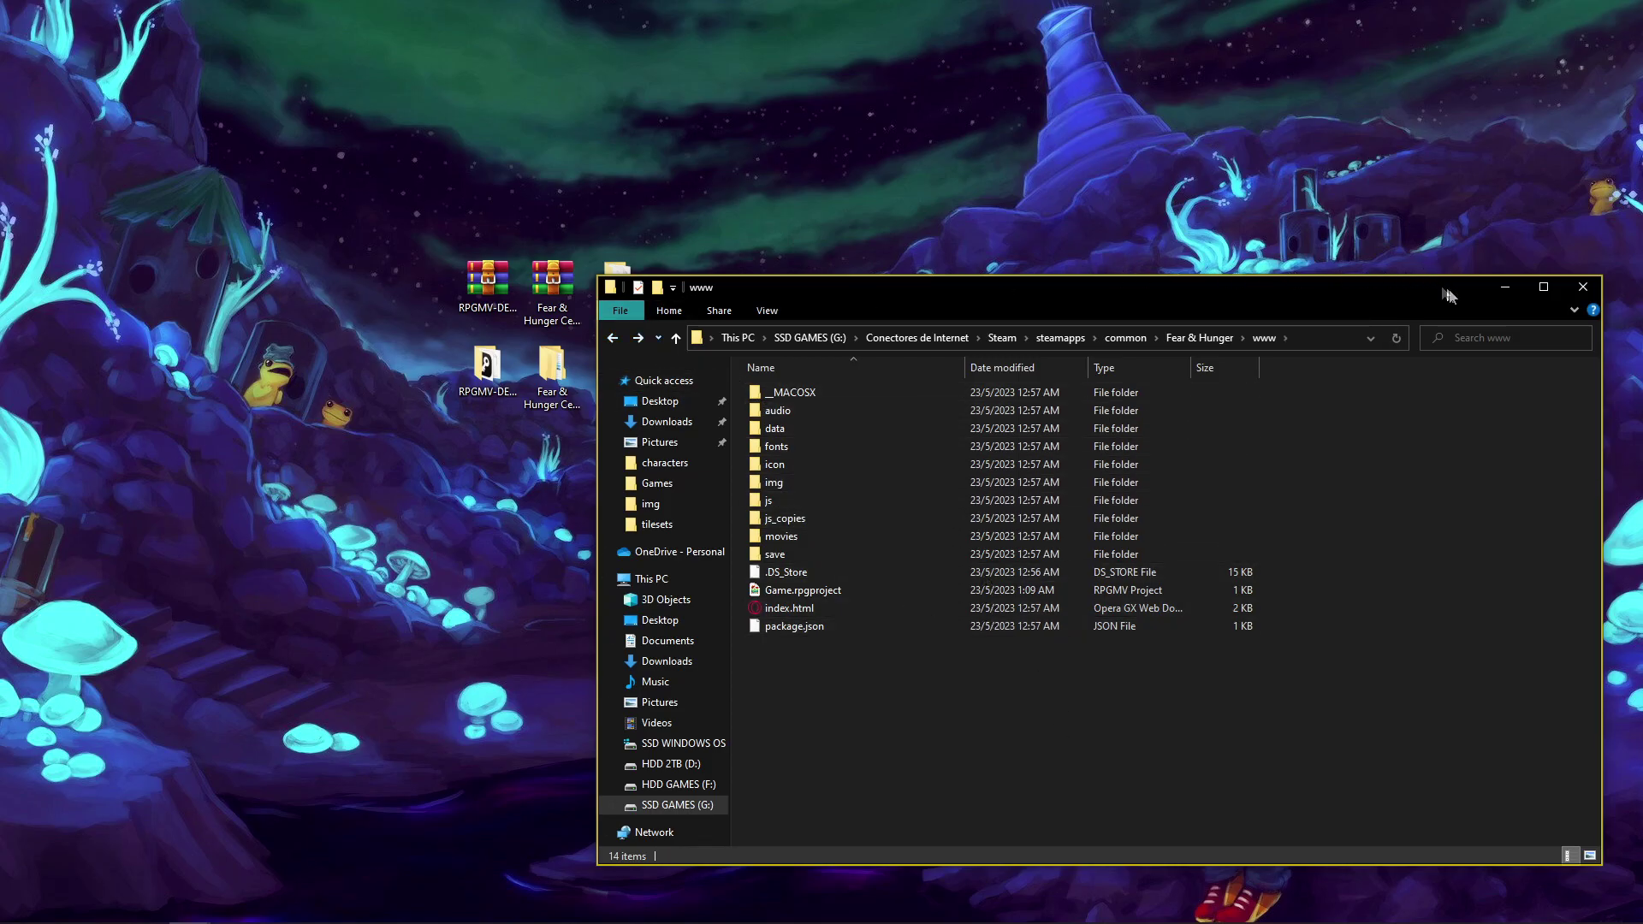
{"action": "left_click_drag", "start_coordinate": [1472, 287], "coordinate": [1505, 338]}
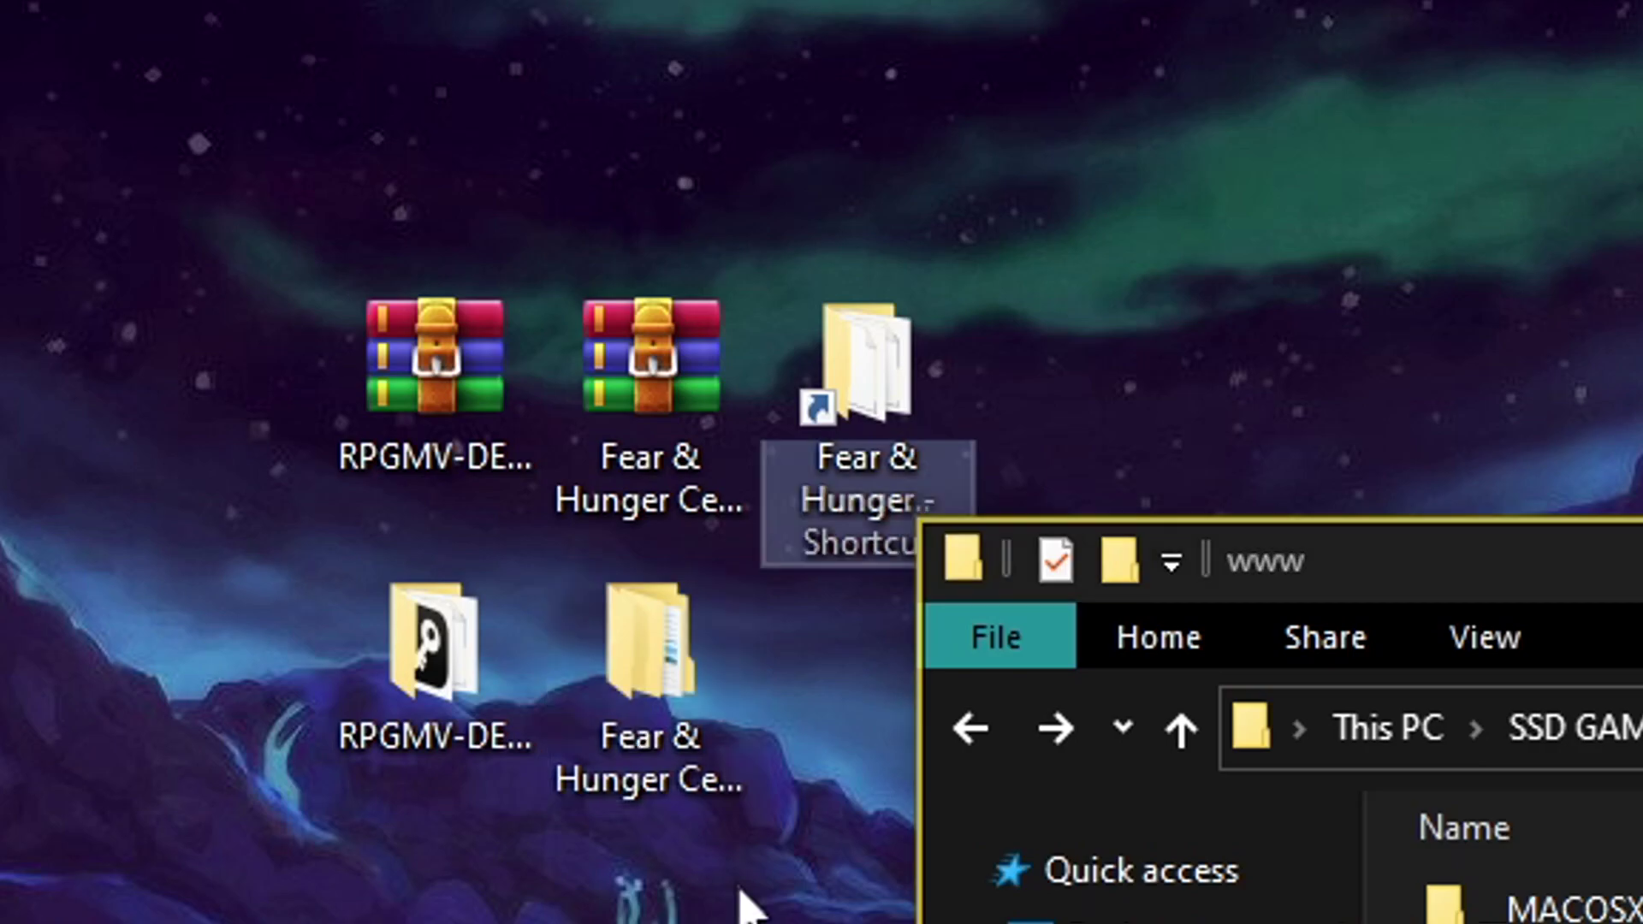
{"action": "left_click", "coordinate": [653, 660]}
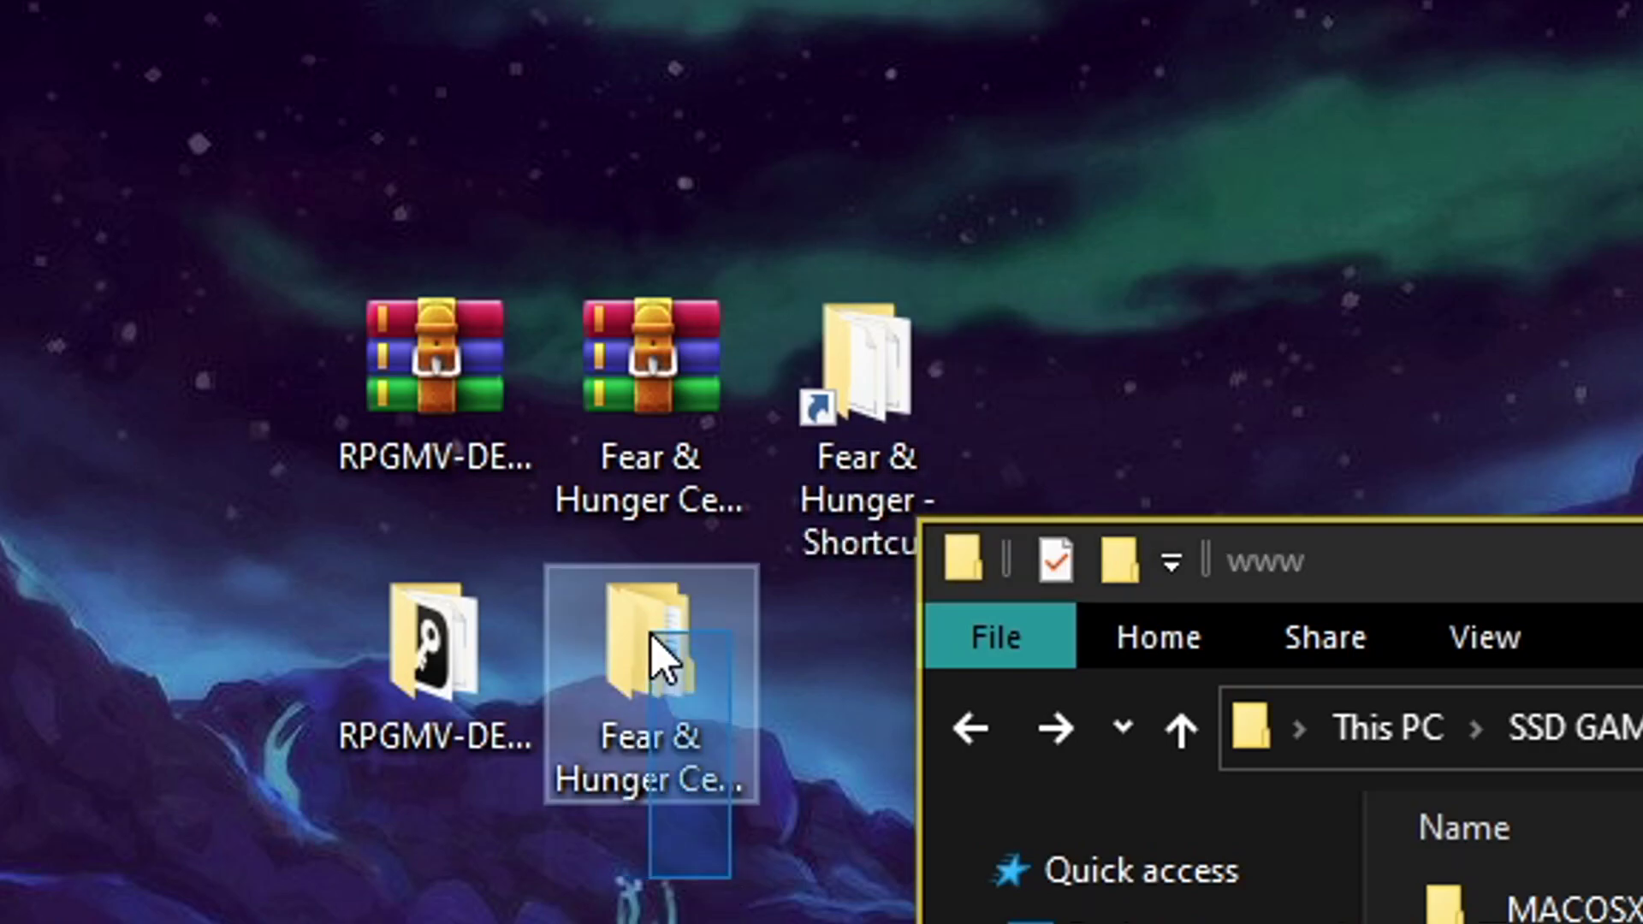
{"action": "double_click", "coordinate": [704, 659]}
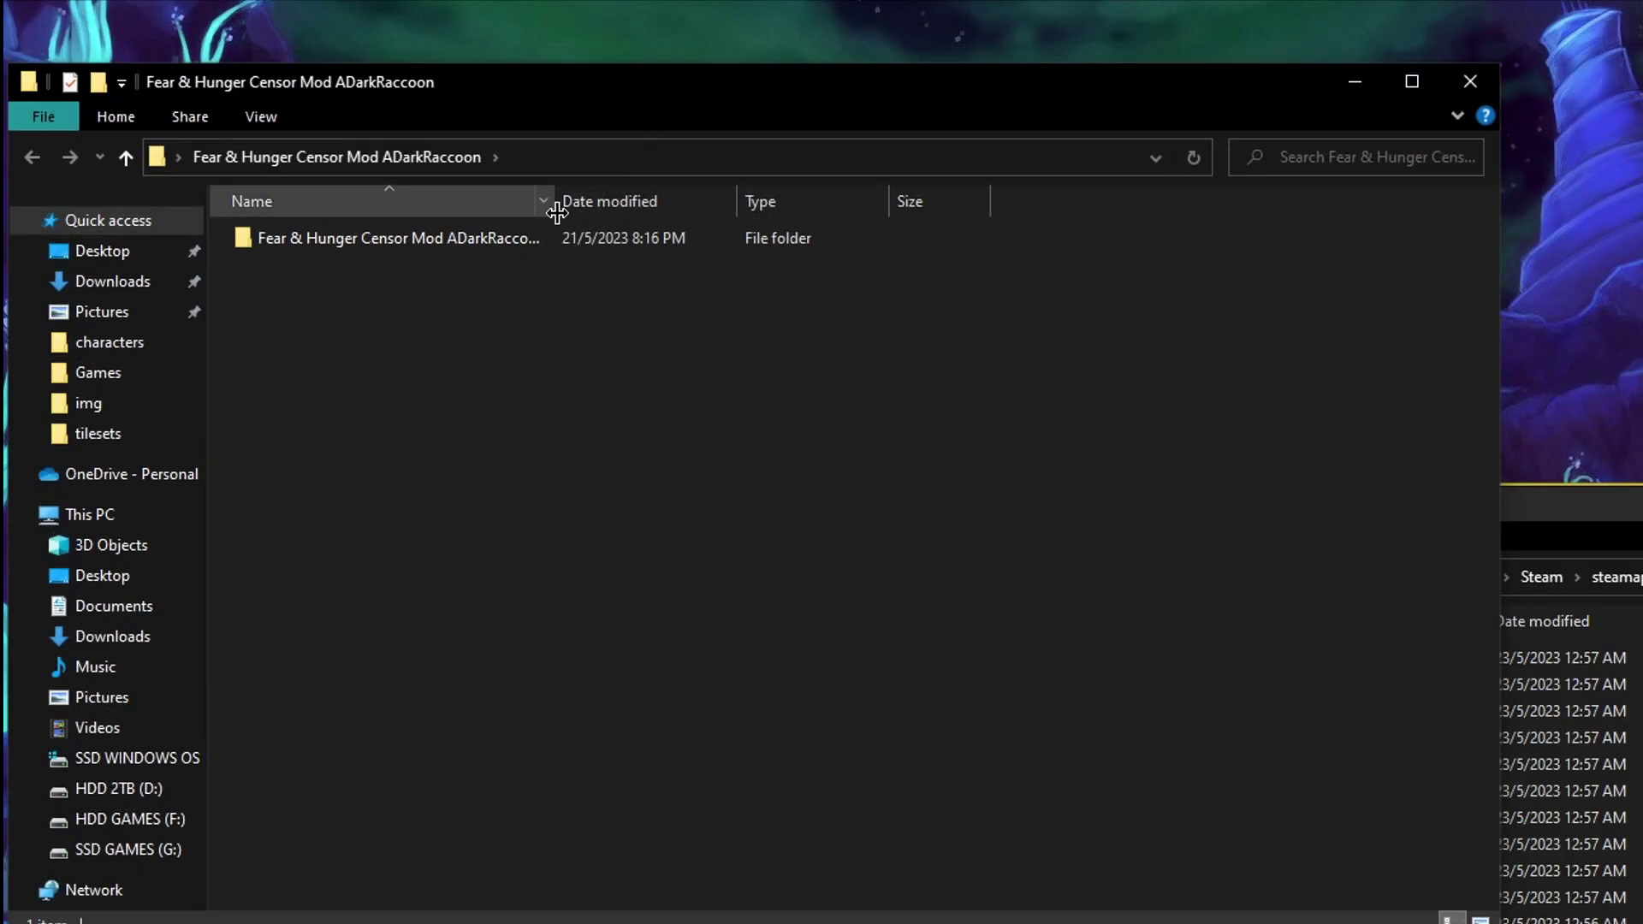
{"action": "double_click", "coordinate": [291, 176]}
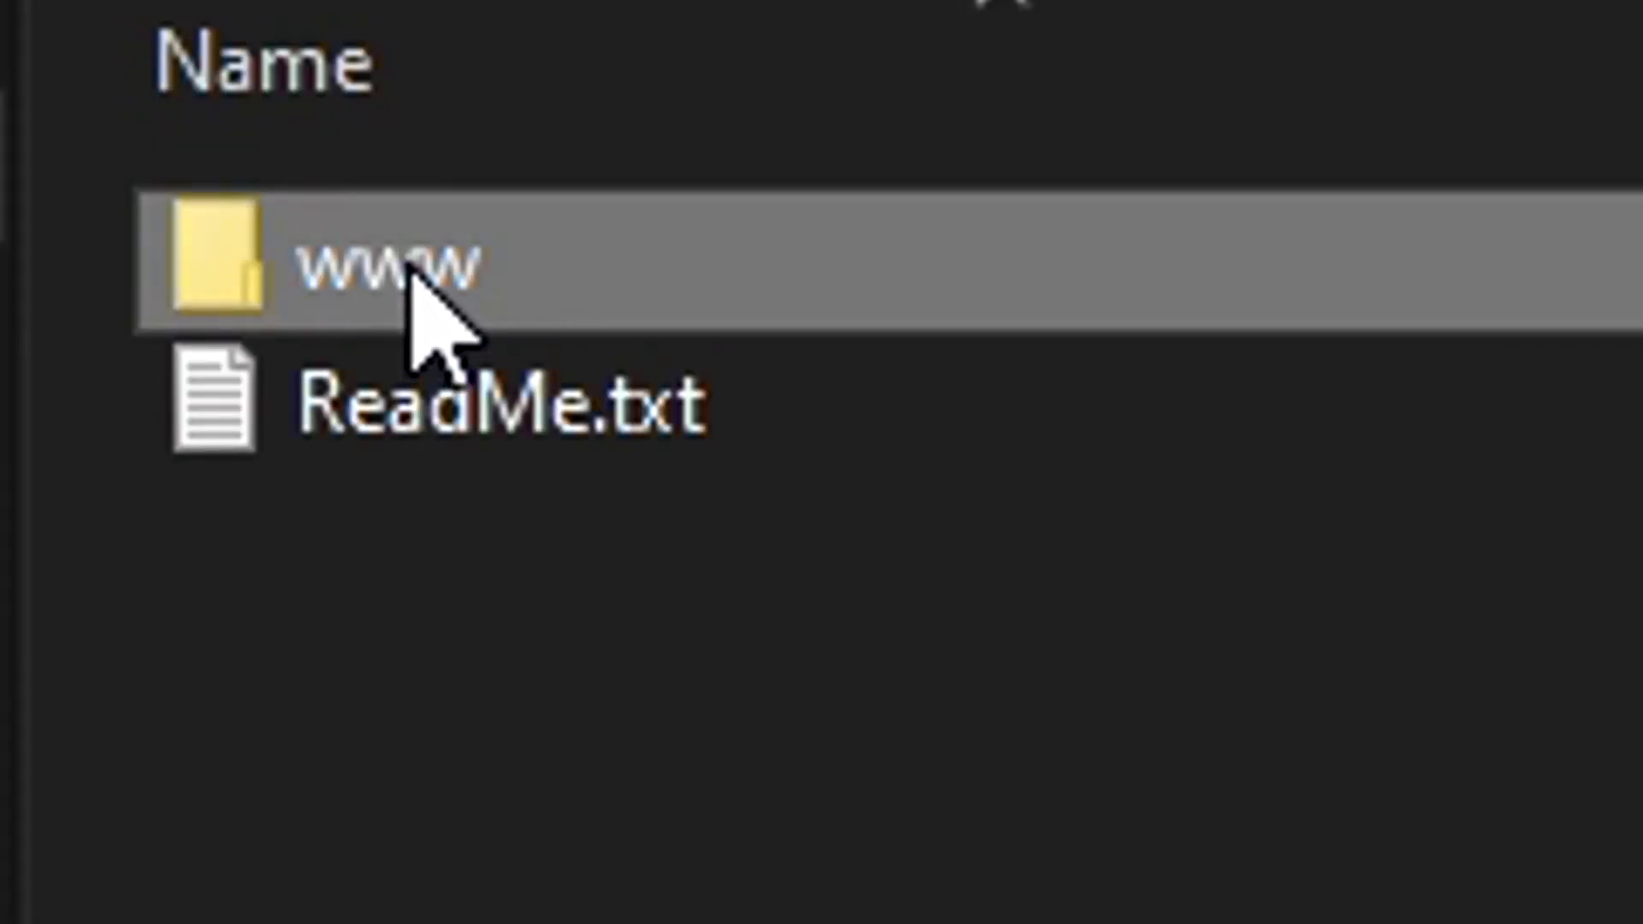
{"action": "mouse_move", "coordinate": [737, 605]}
{"action": "left_mouse_down"}
{"action": "mouse_move", "coordinate": [451, 430]}
{"action": "mouse_move", "coordinate": [813, 753]}
{"action": "left_mouse_up"}
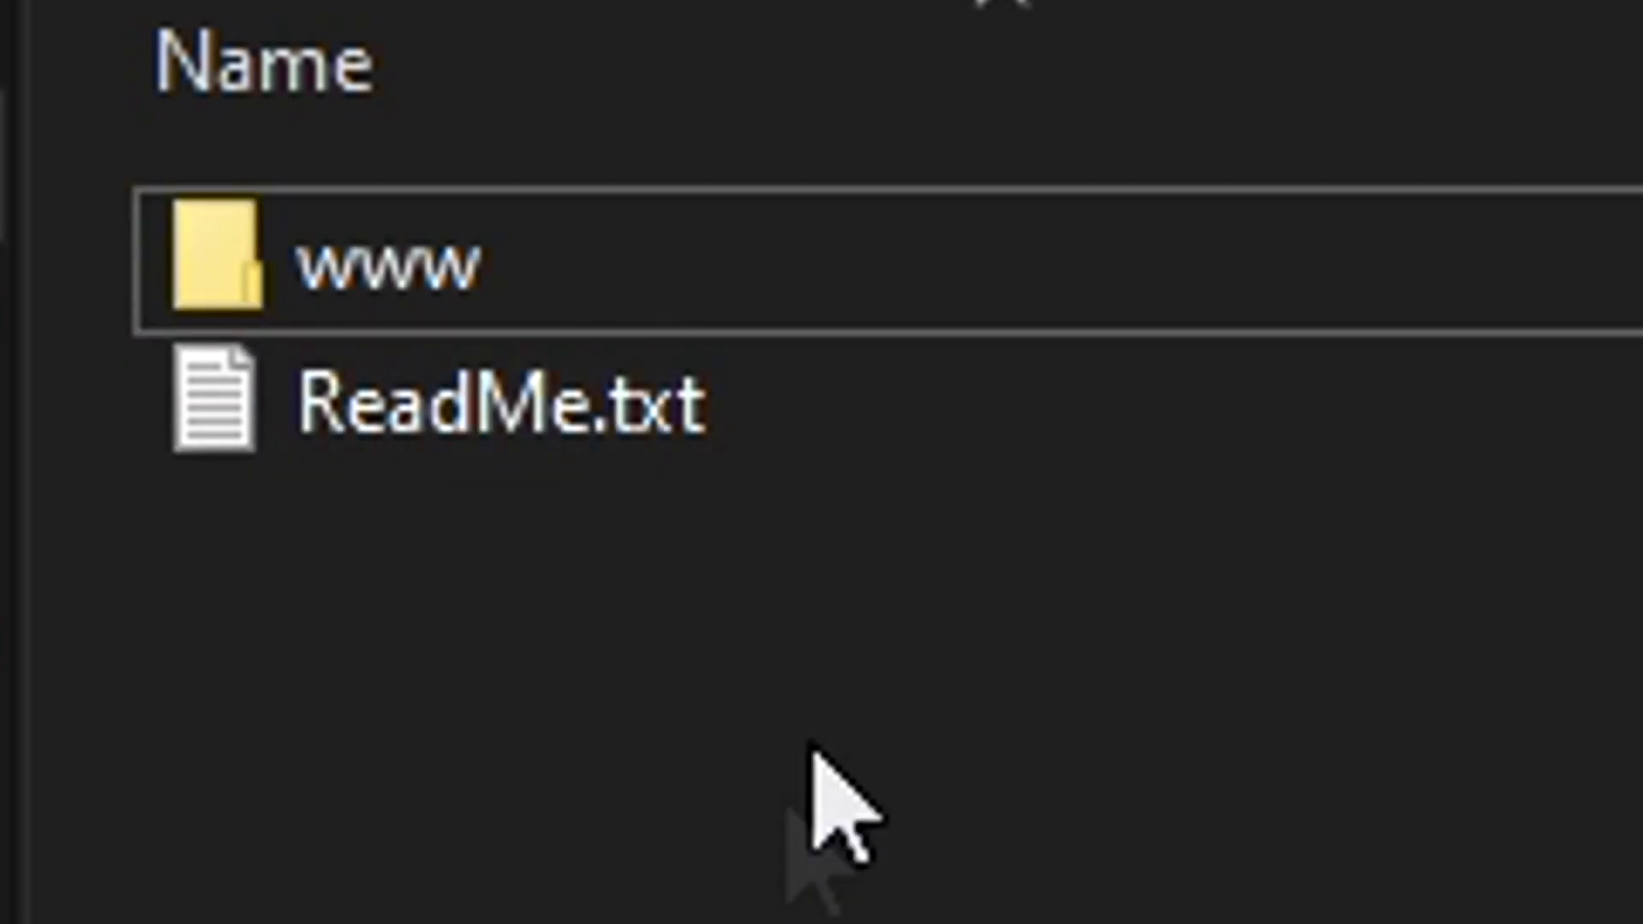
{"action": "mouse_move", "coordinate": [184, 146]}
{"action": "left_mouse_down"}
{"action": "mouse_move", "coordinate": [873, 531]}
{"action": "mouse_move", "coordinate": [1429, 774]}
{"action": "left_mouse_up"}
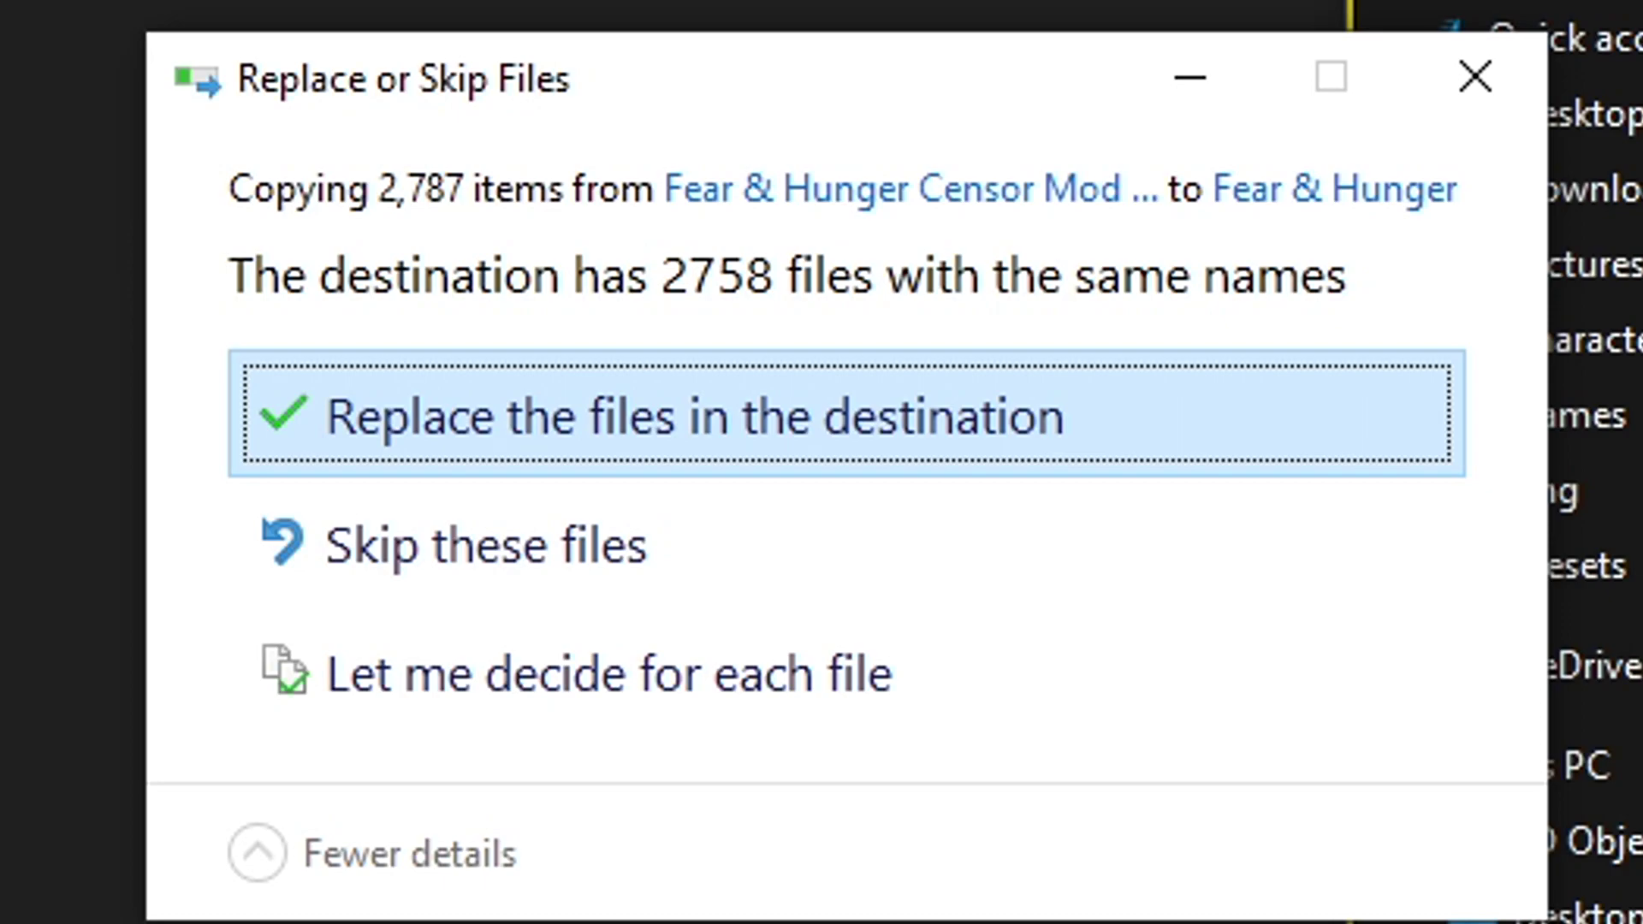
{"action": "left_click", "coordinate": [1063, 435]}
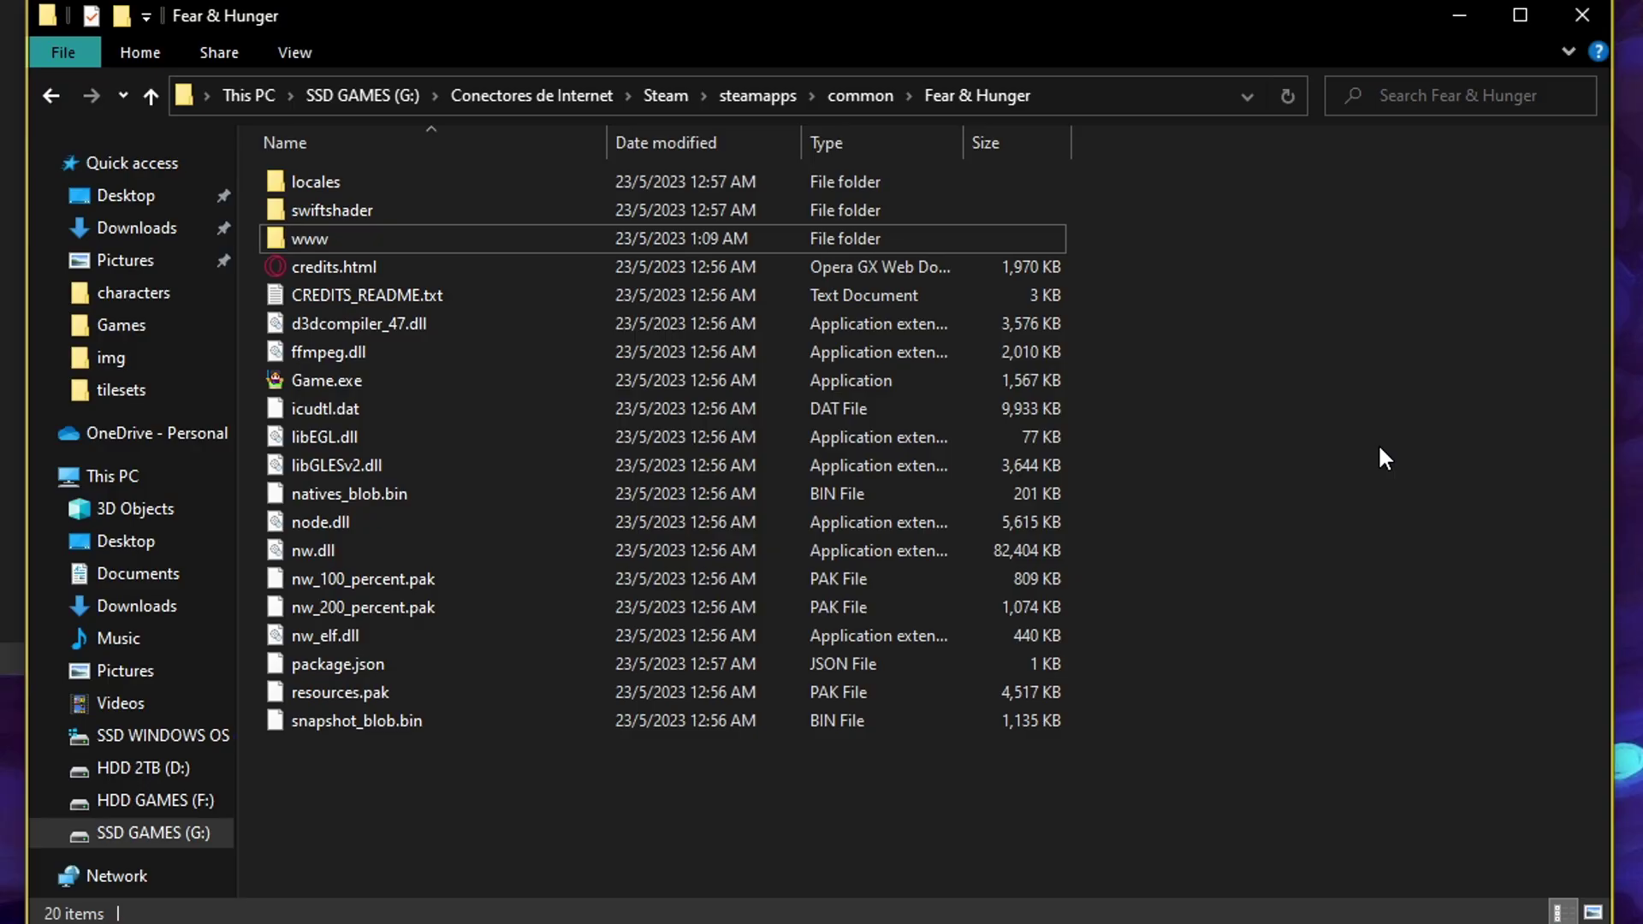
Open www/img/enemies and preview the modded ballista1.png sprite in the image viewer.
{"action": "mouse_move", "coordinate": [493, 236]}
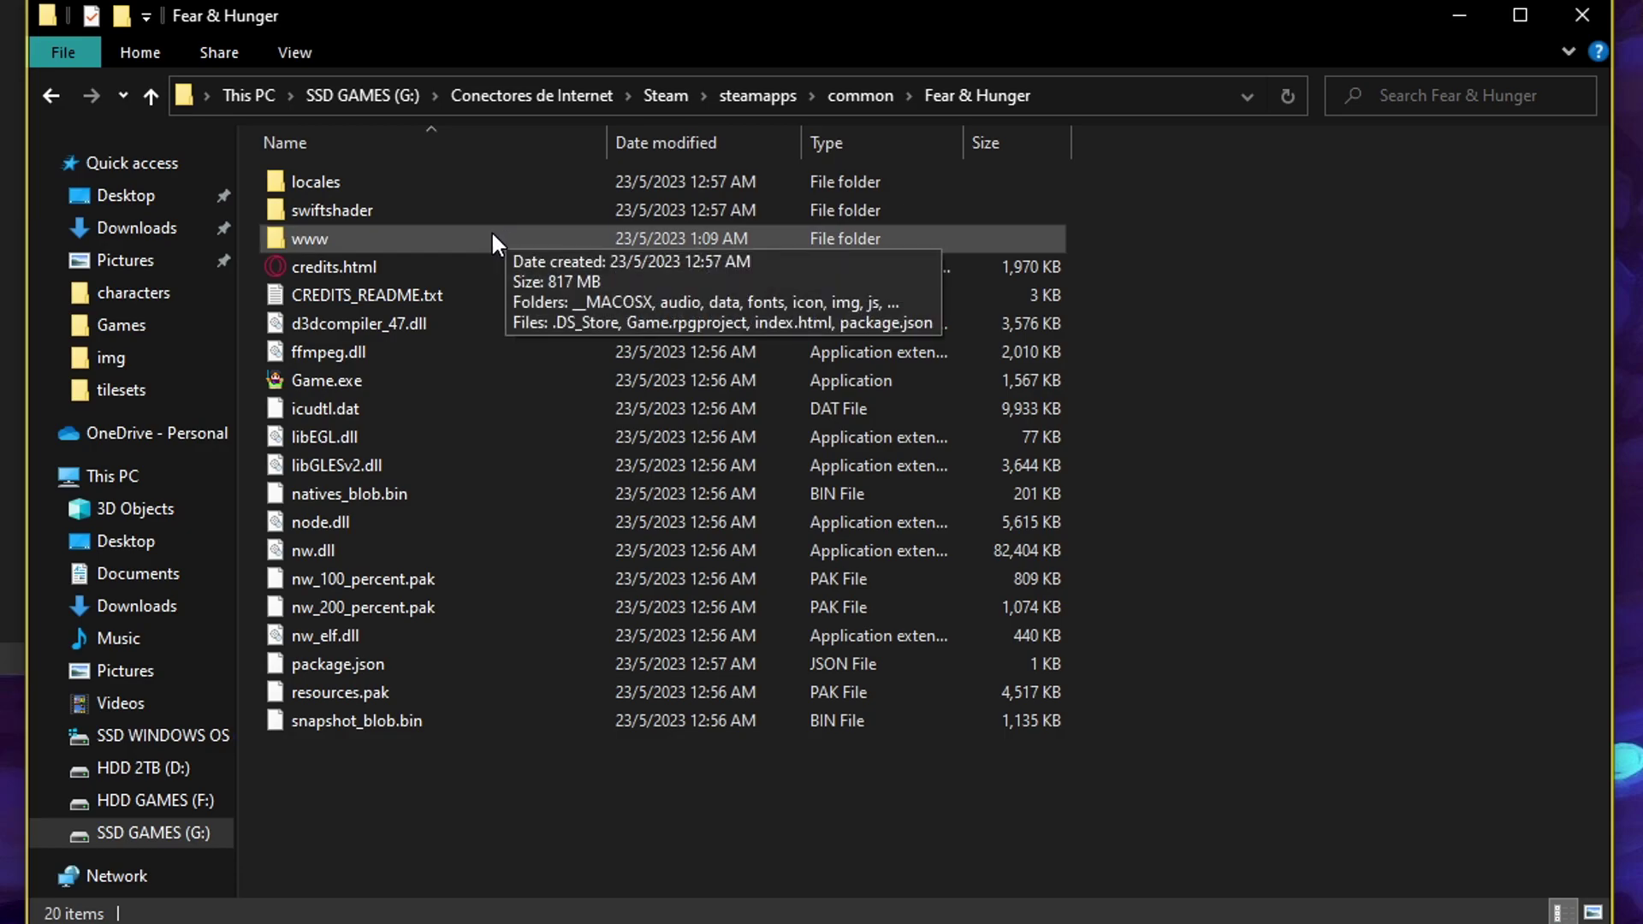
{"action": "double_click", "coordinate": [491, 240]}
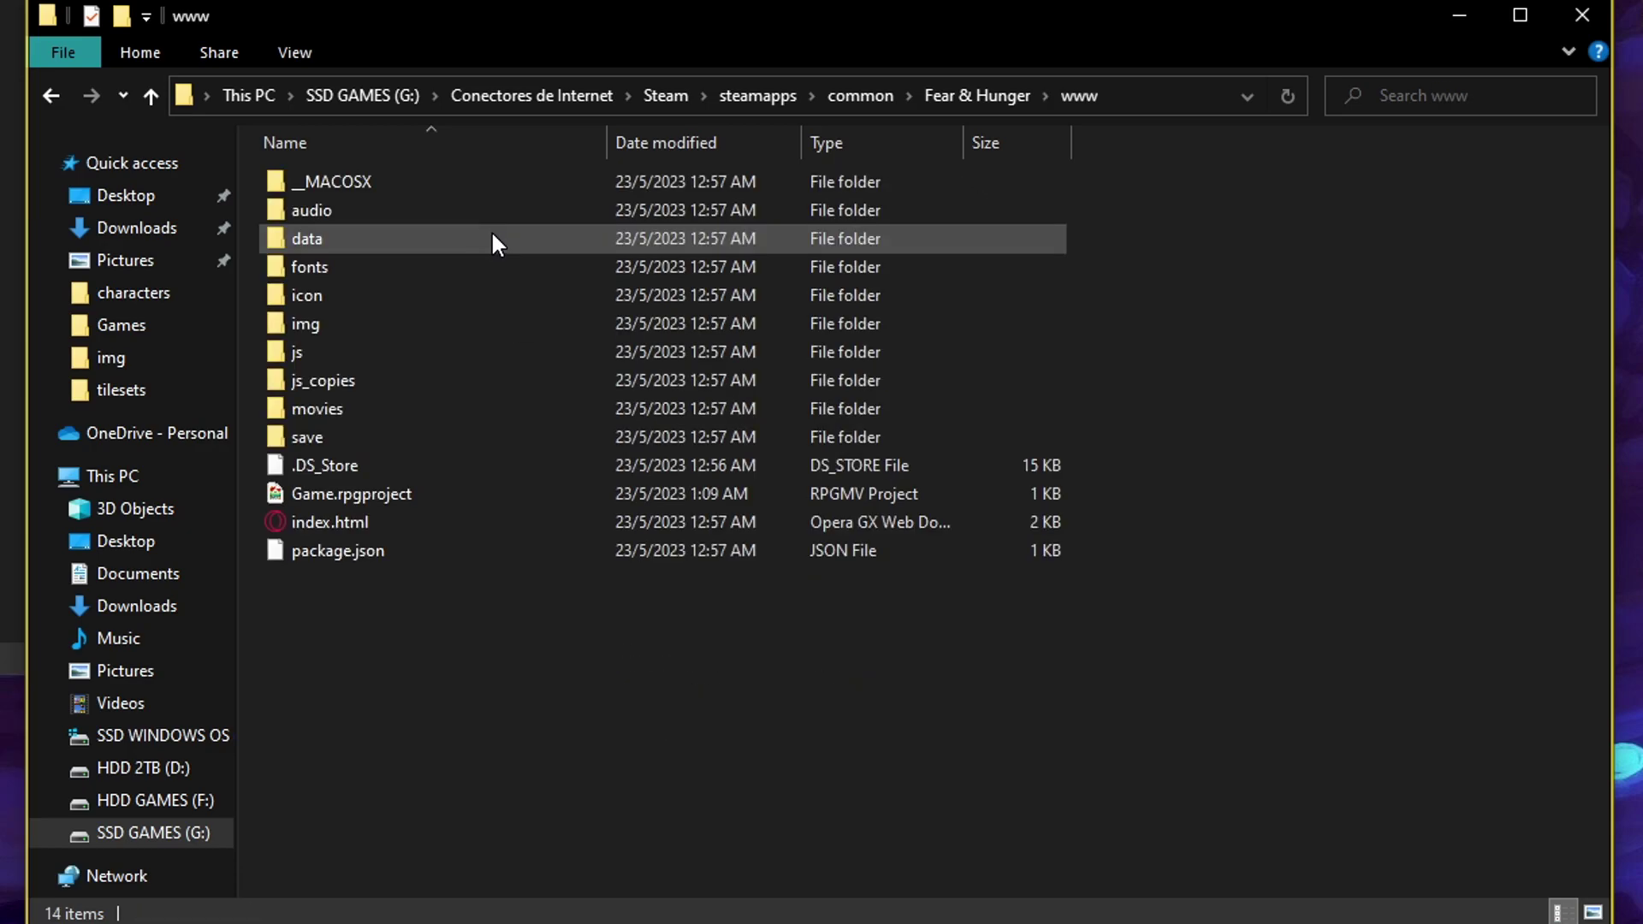
{"action": "double_click", "coordinate": [385, 324]}
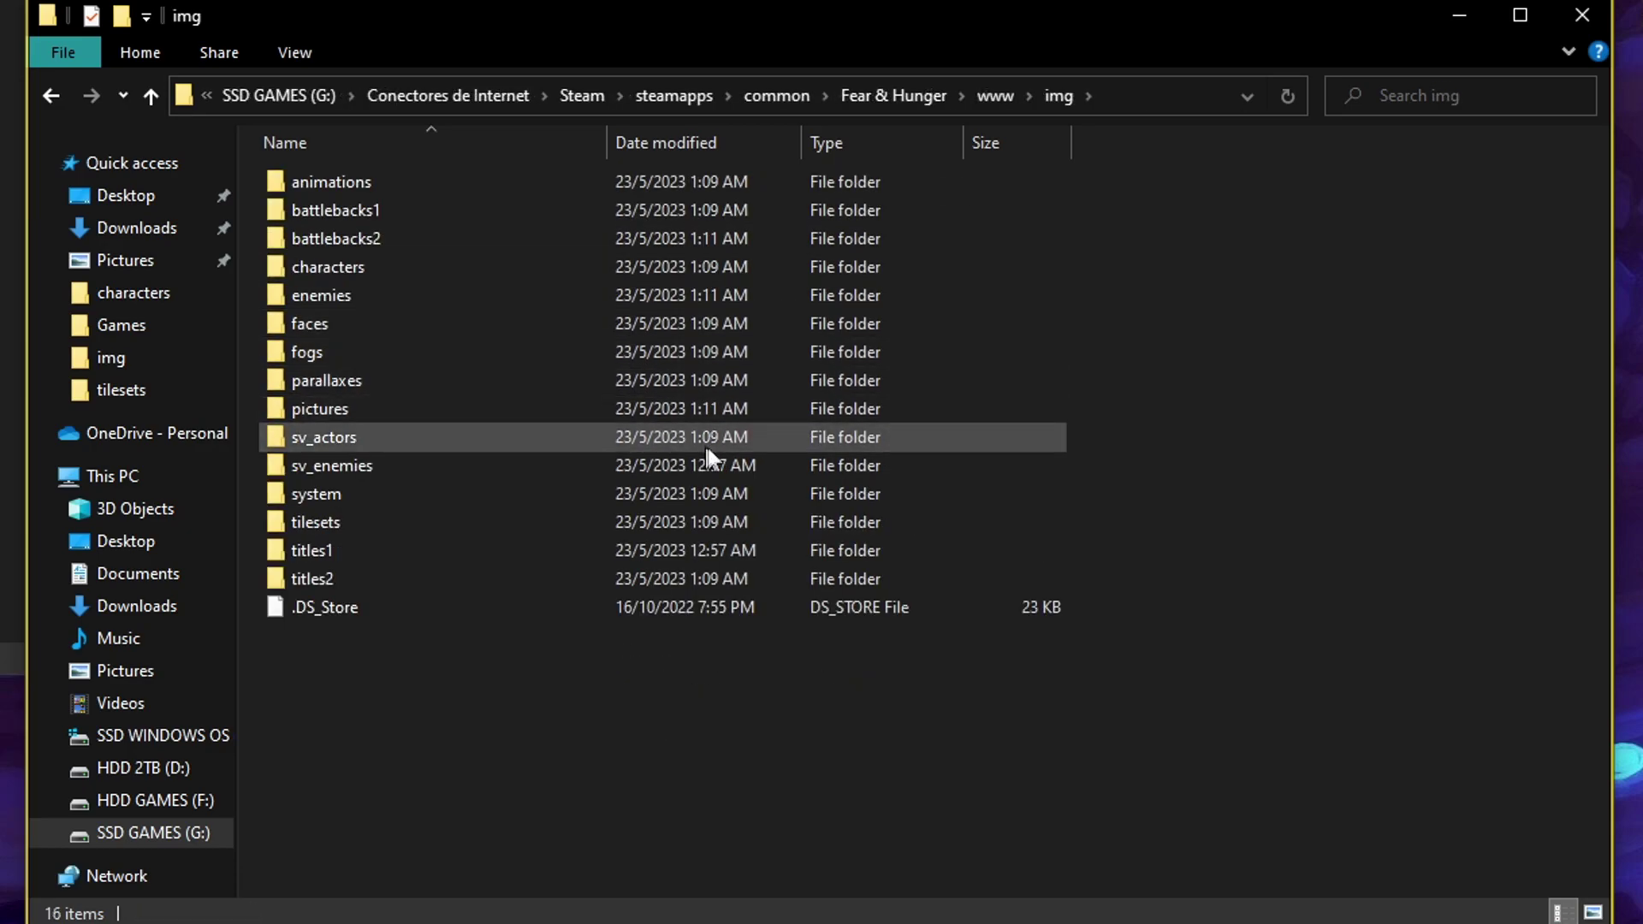
{"action": "double_click", "coordinate": [347, 295]}
{"action": "key", "text": "super+Down"}
{"action": "left_click", "coordinate": [757, 552]}
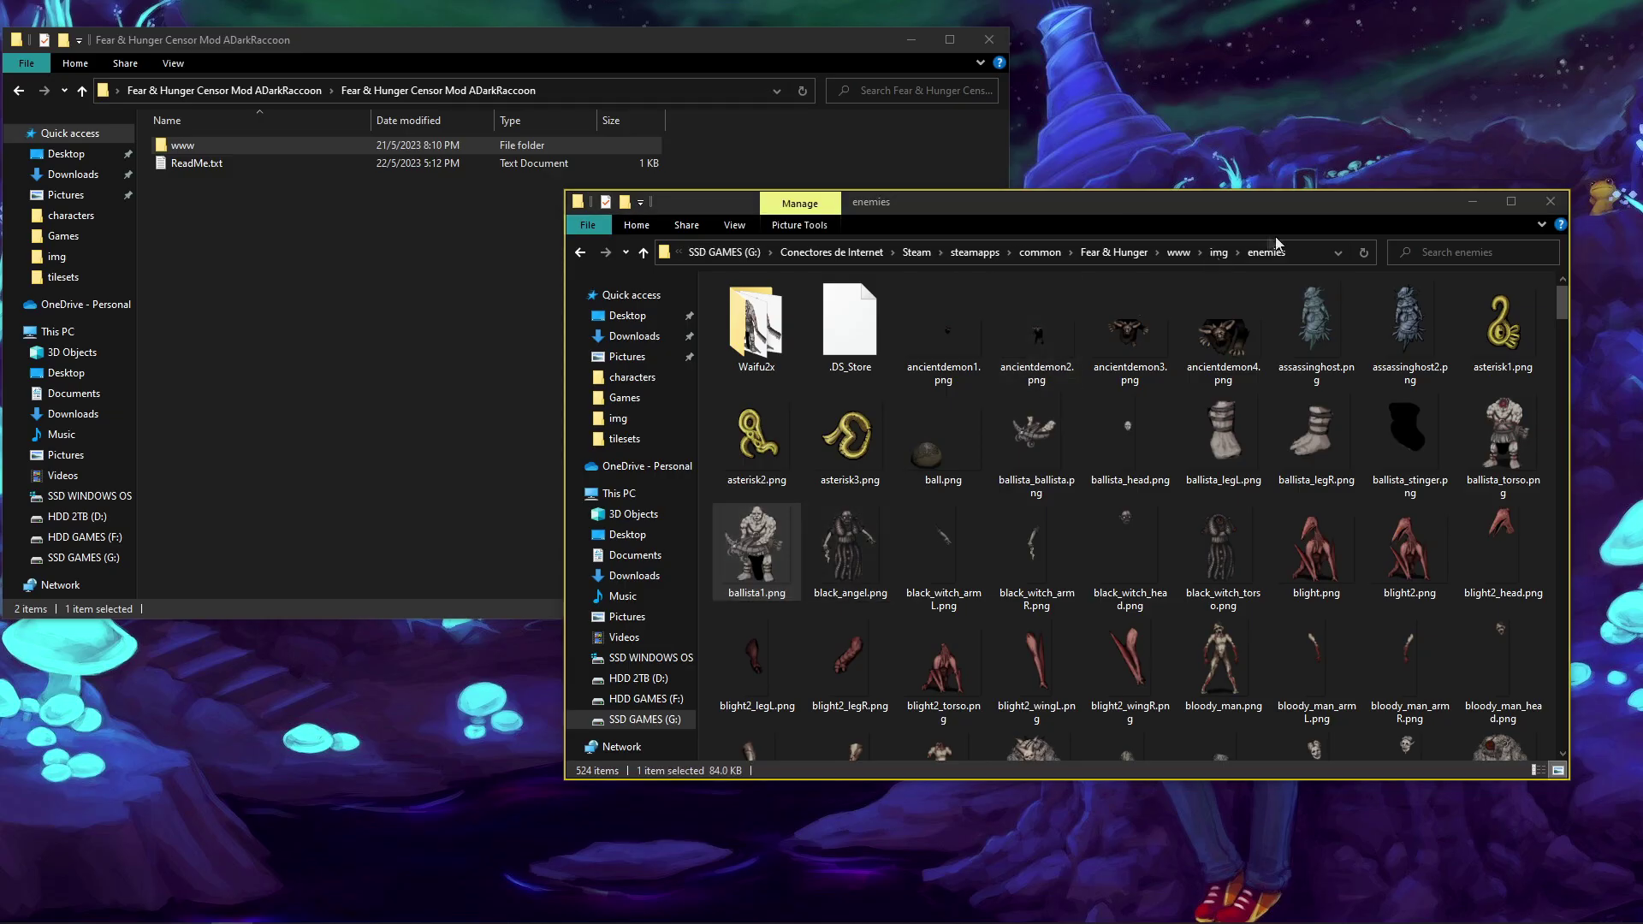
{"action": "key", "text": "Return"}
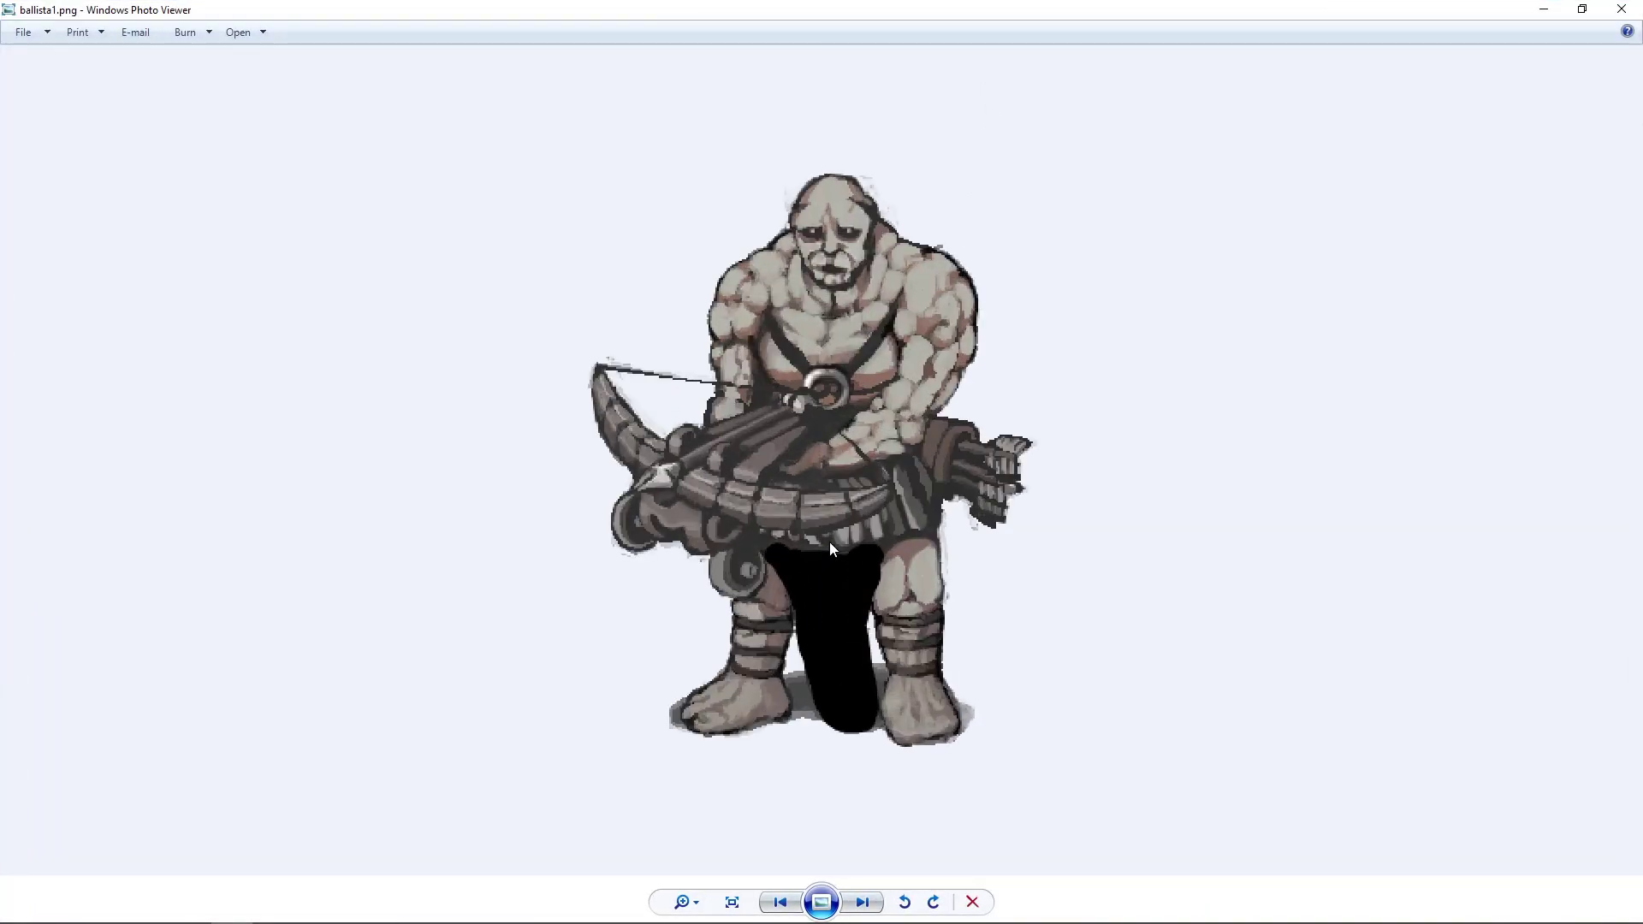
{"action": "left_click", "coordinate": [1620, 17]}
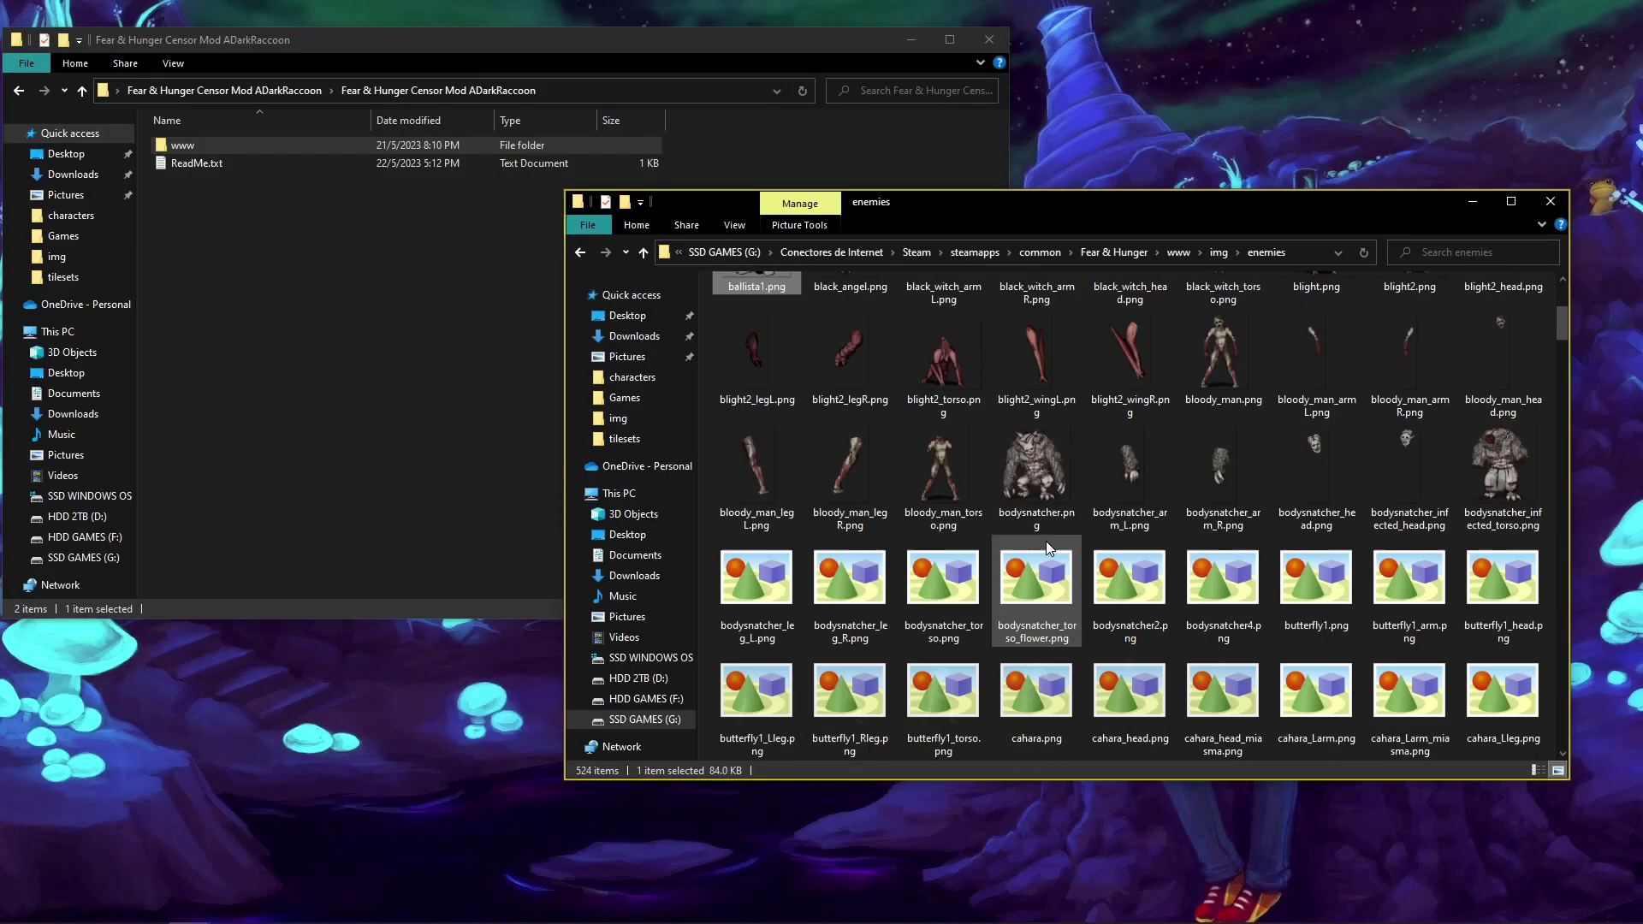
{"action": "scroll", "coordinate": [1119, 442], "scroll_direction": "down", "scroll_amount": 3}
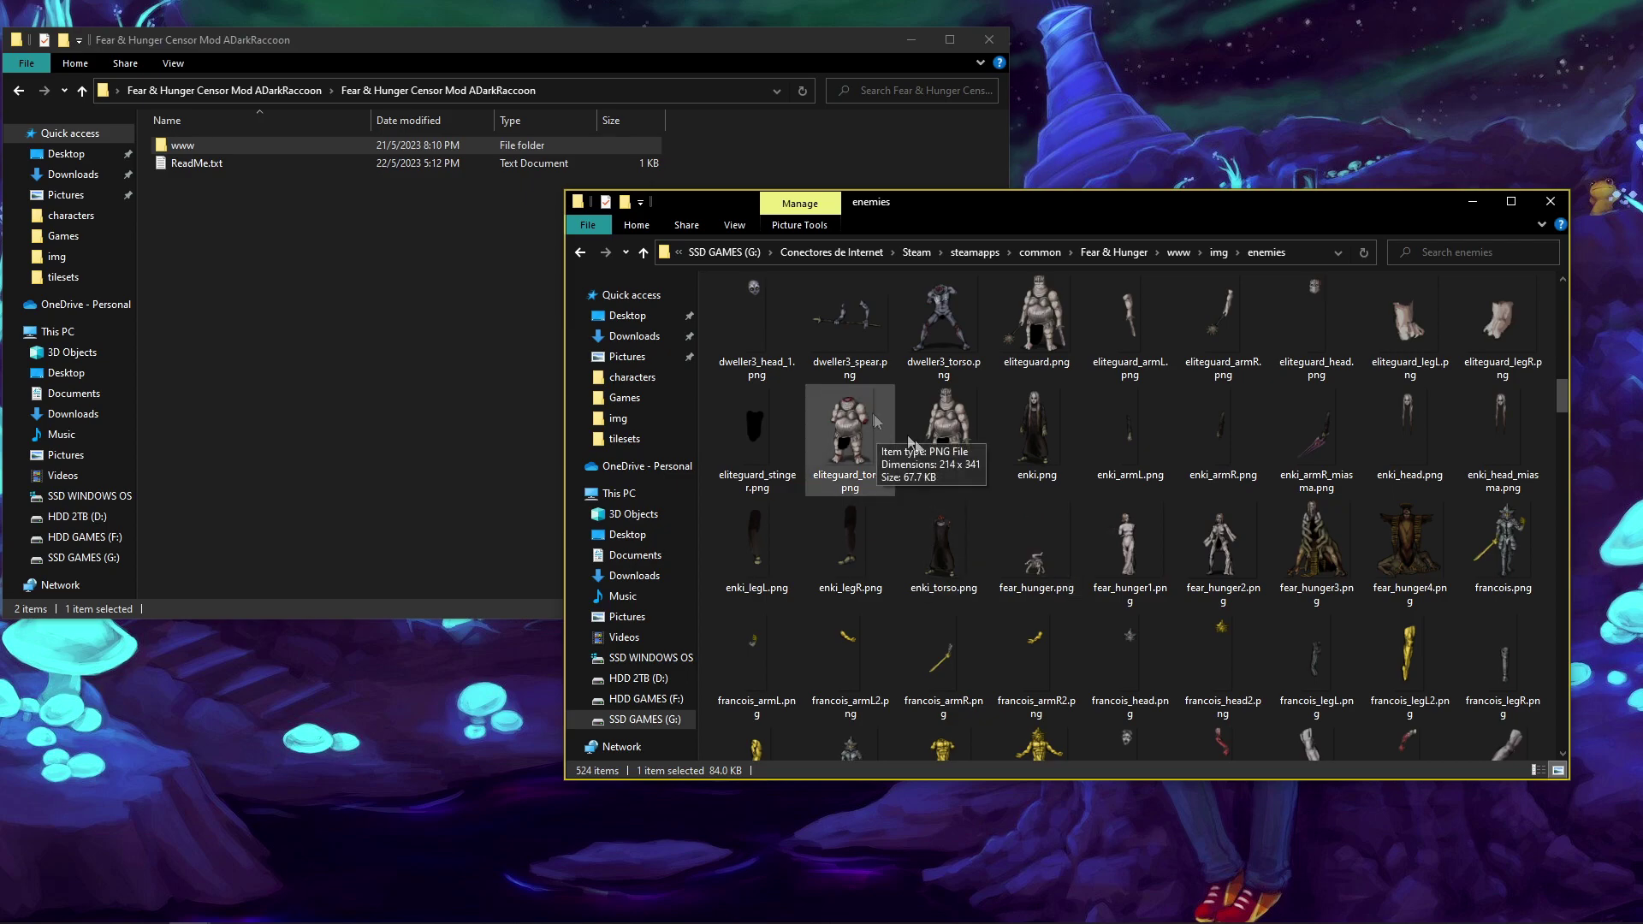
{"action": "left_click", "coordinate": [577, 256]}
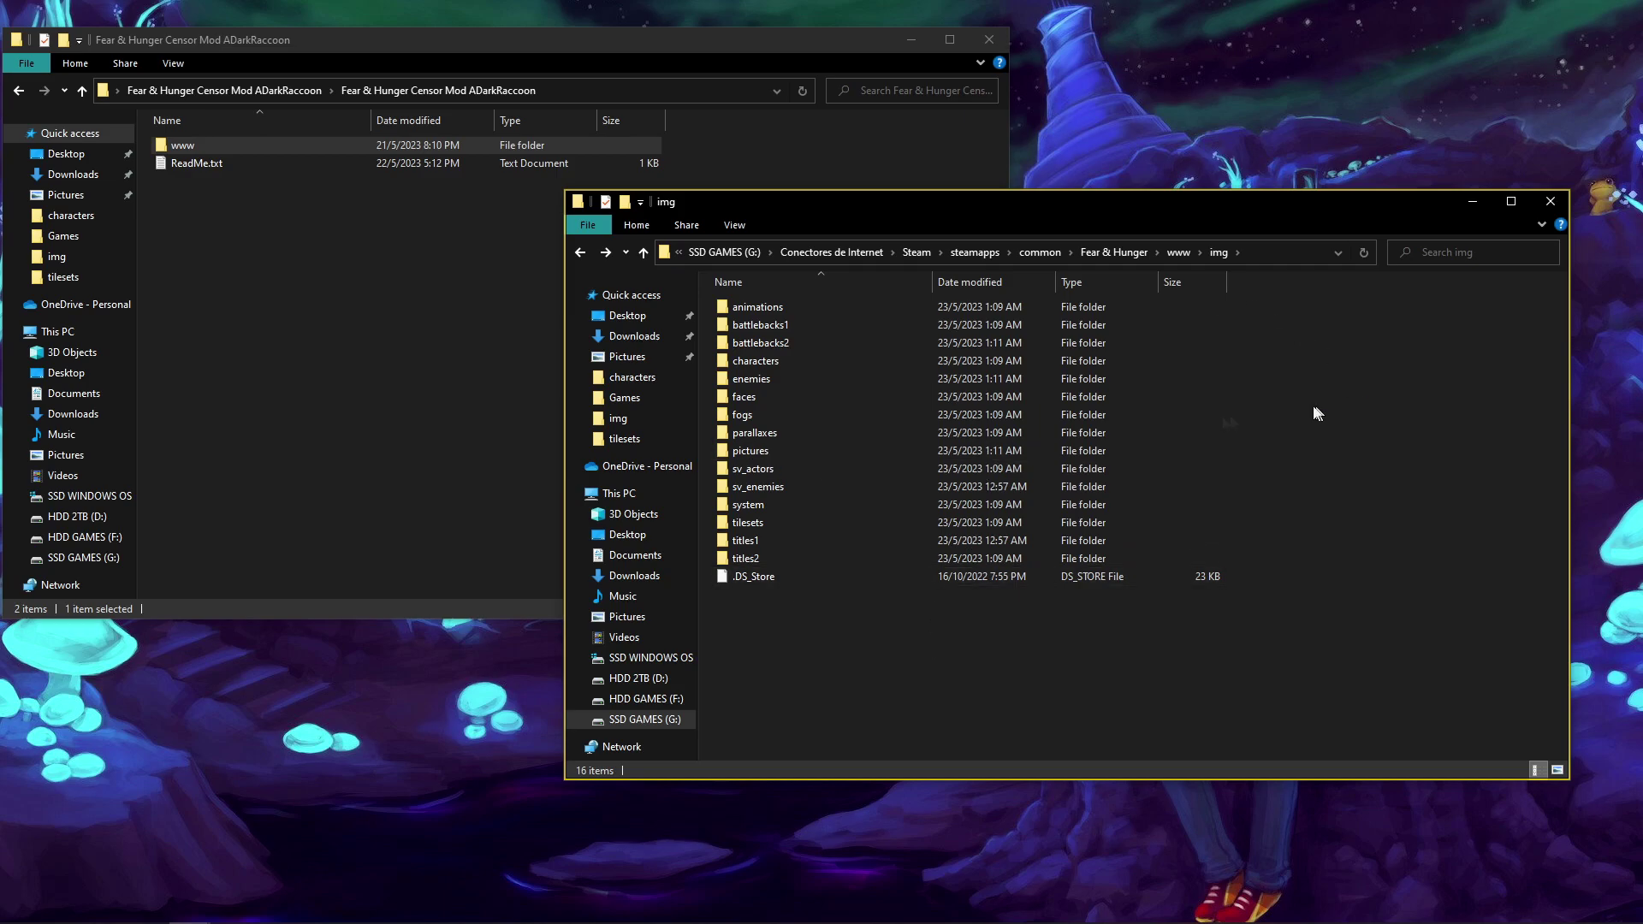
Navigate back up from the enemies folder toward the game's install folder.
{"action": "left_click", "coordinate": [1179, 253]}
Go up to the Fear & Hunger install folder.
{"action": "left_click", "coordinate": [1172, 254]}
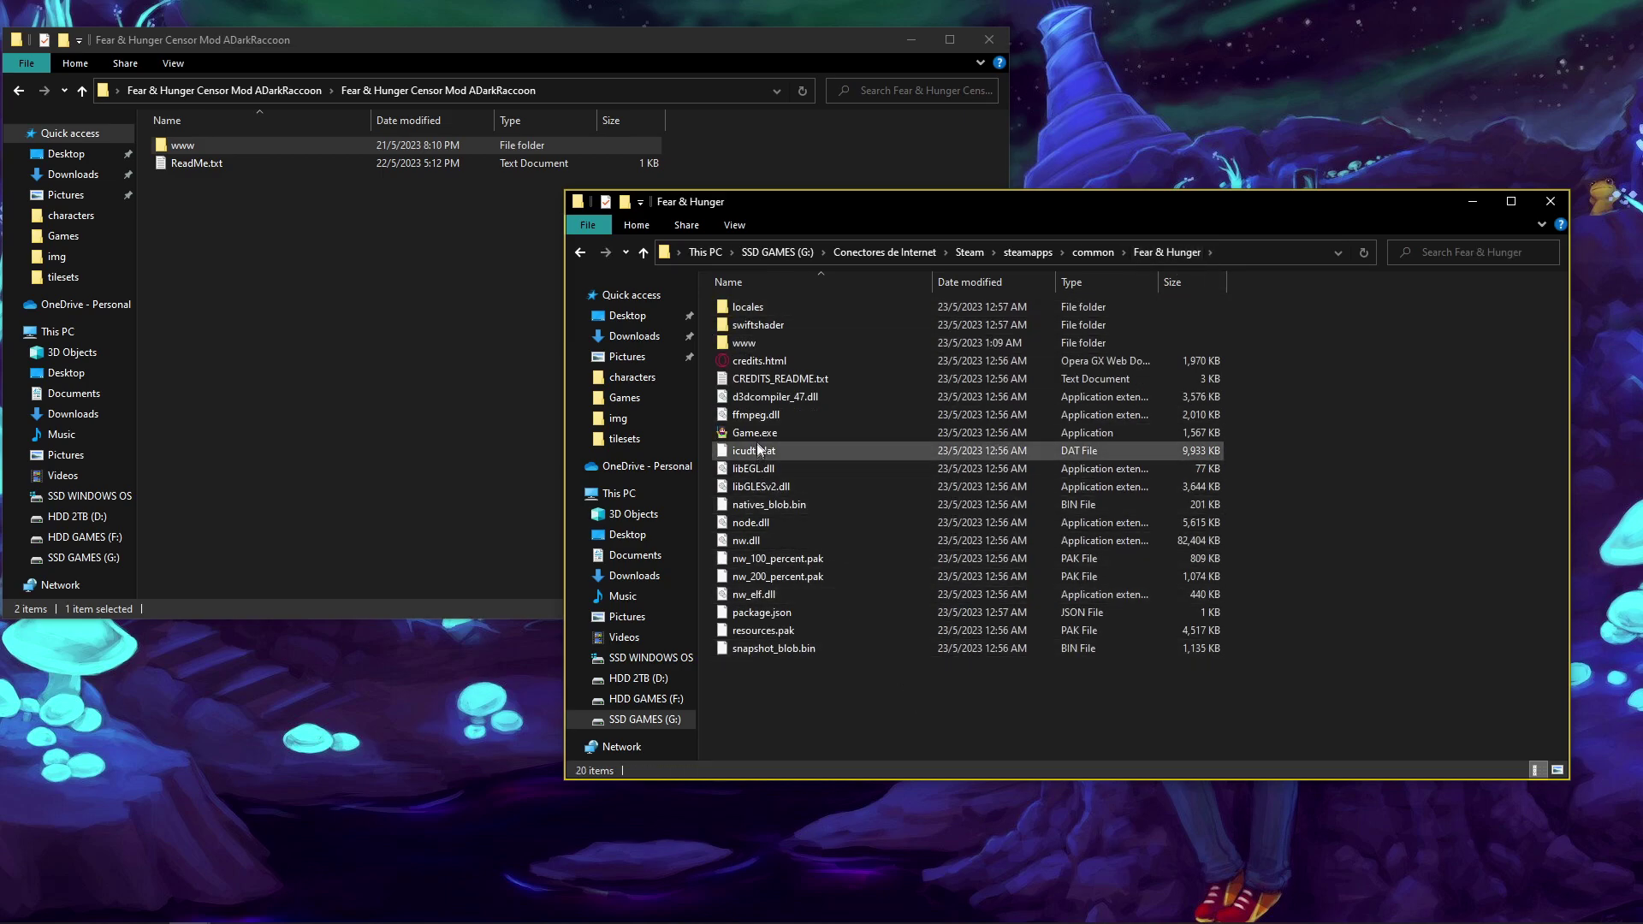